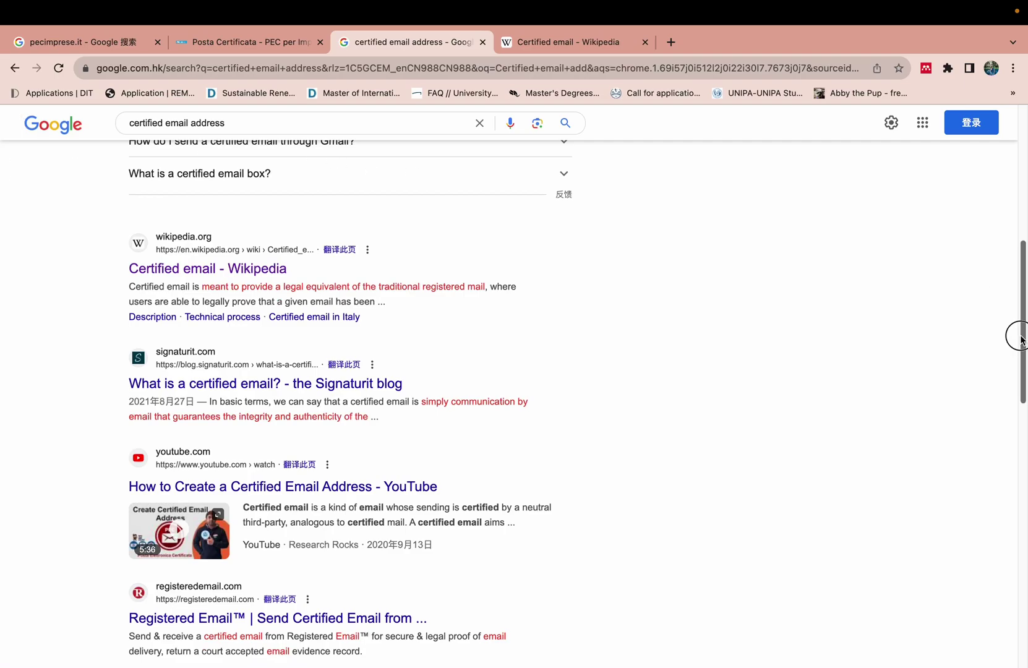
- Scroll the Google results back up to the featured snippet explaining PEC
scroll(1022, 340, "down", 1)
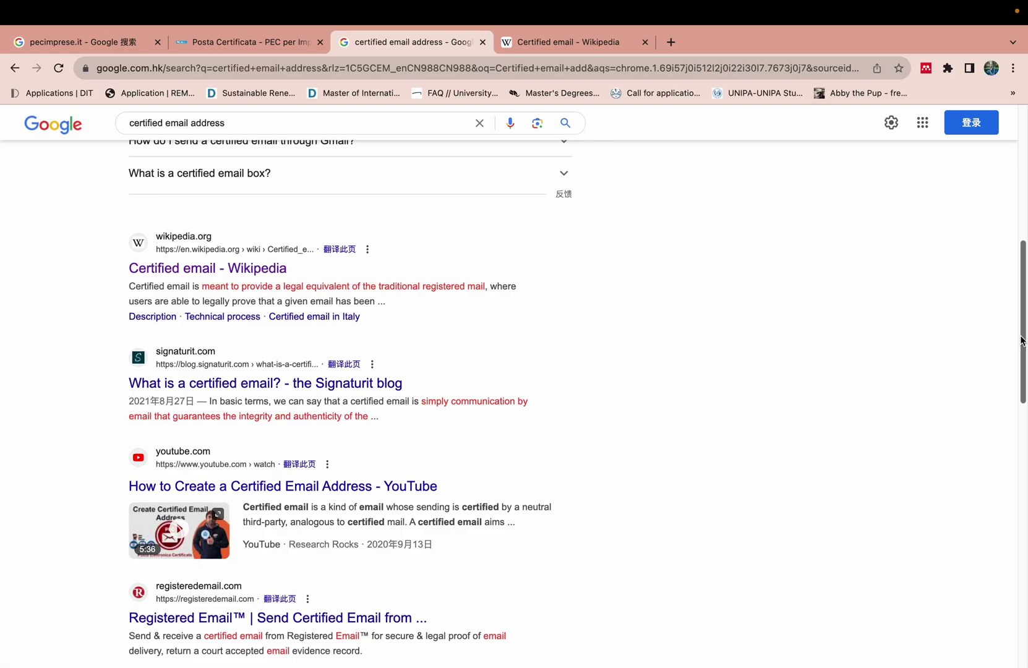
right_click(1022, 340)
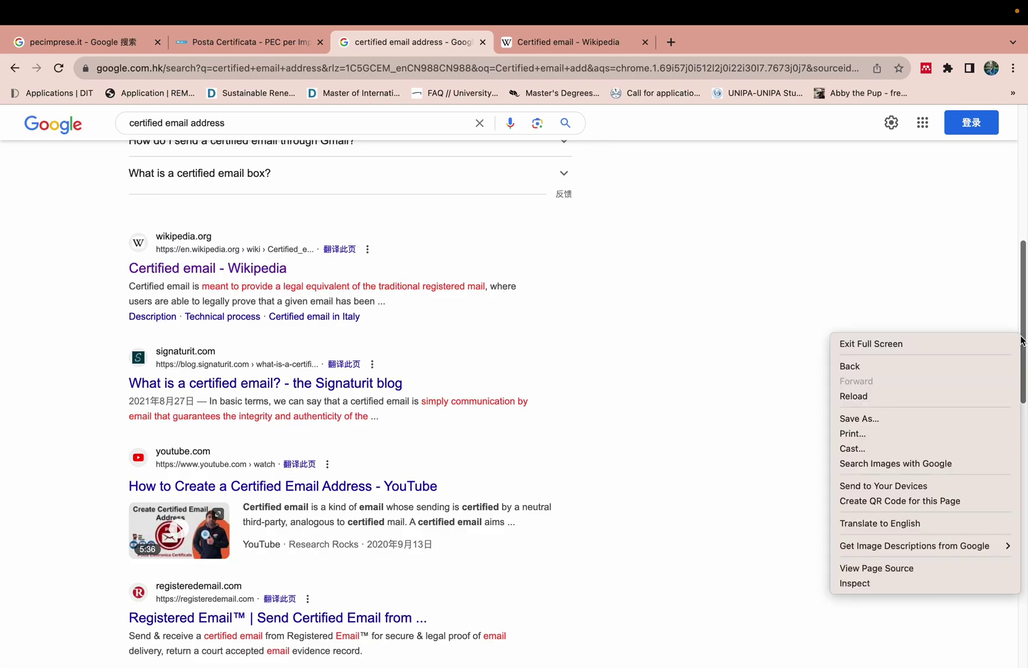
left_click(744, 382)
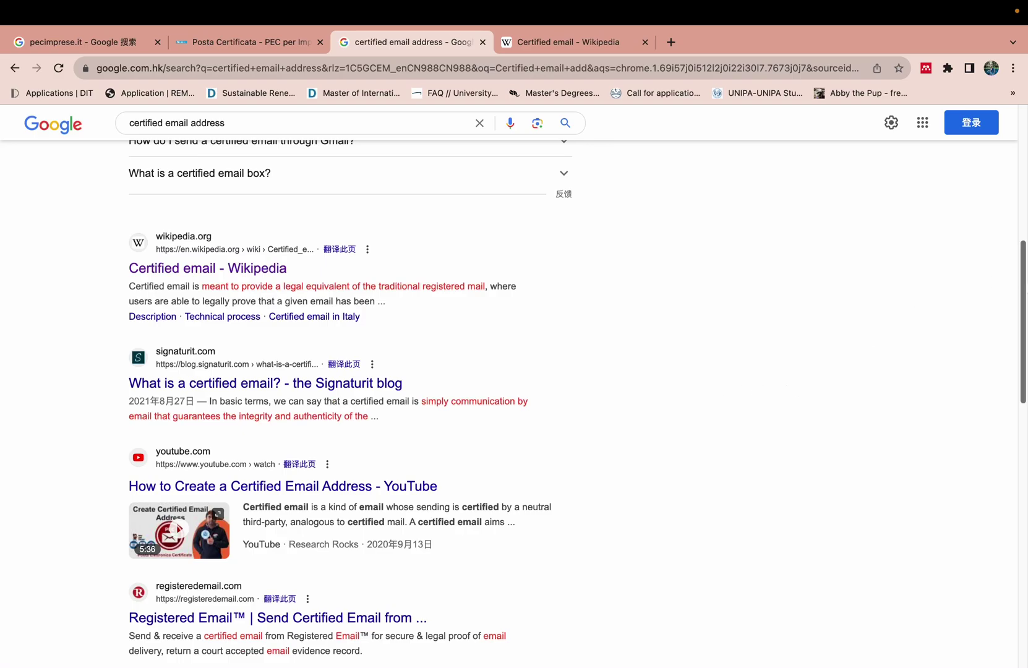
left_click_drag(1020, 285, 1022, 139)
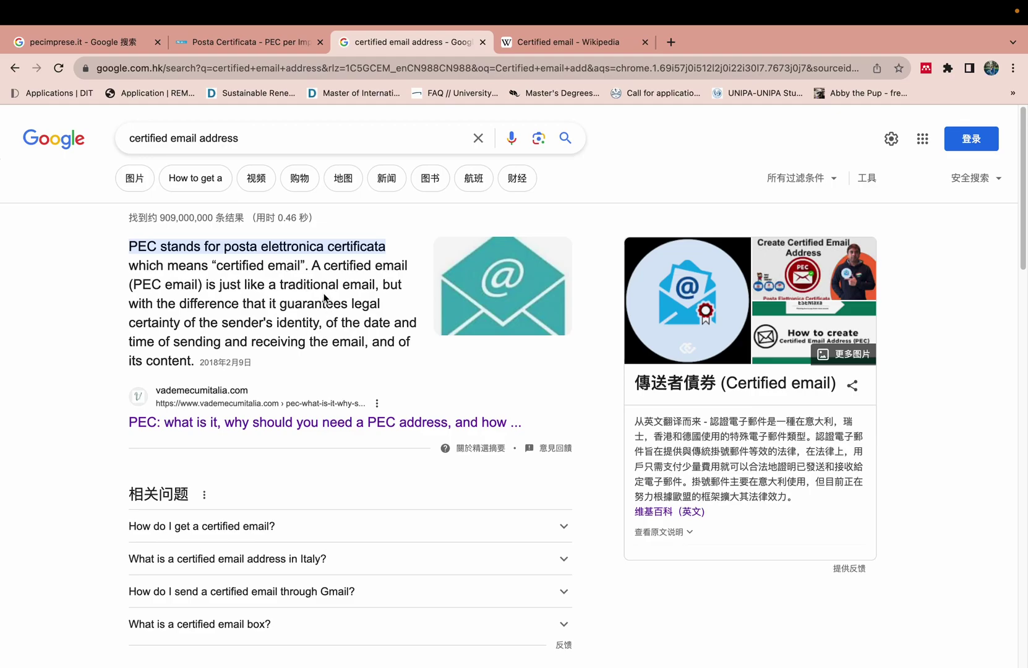
- Highlight 'traditional email', then 'the sender's identity', in the PEC snippet
left_click(374, 285)
left_click_drag(374, 286, 279, 285)
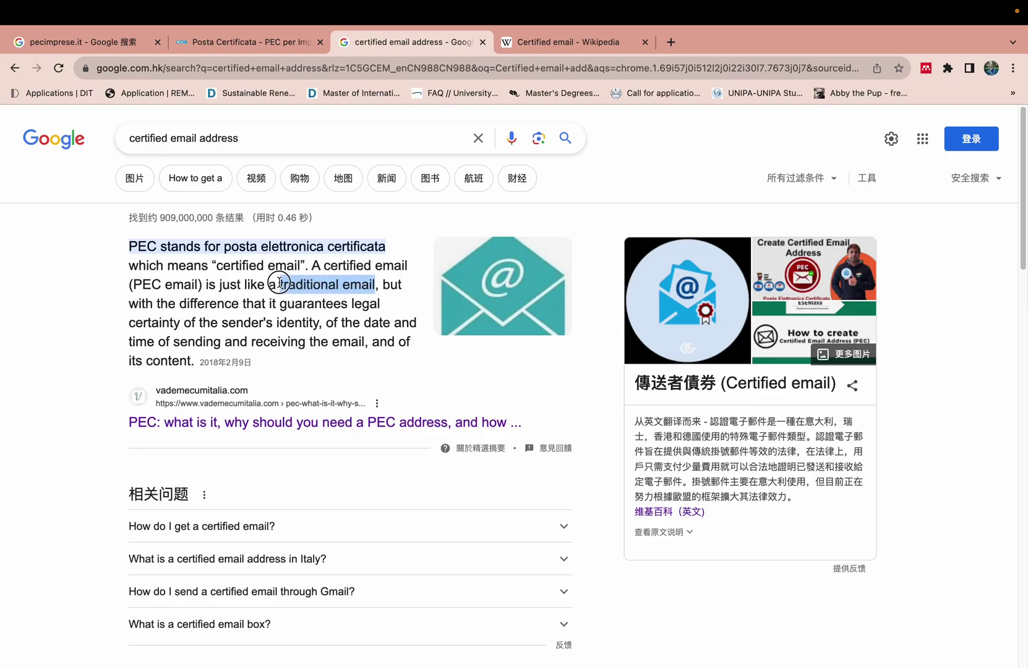
left_click(321, 322)
left_click_drag(321, 322, 280, 306)
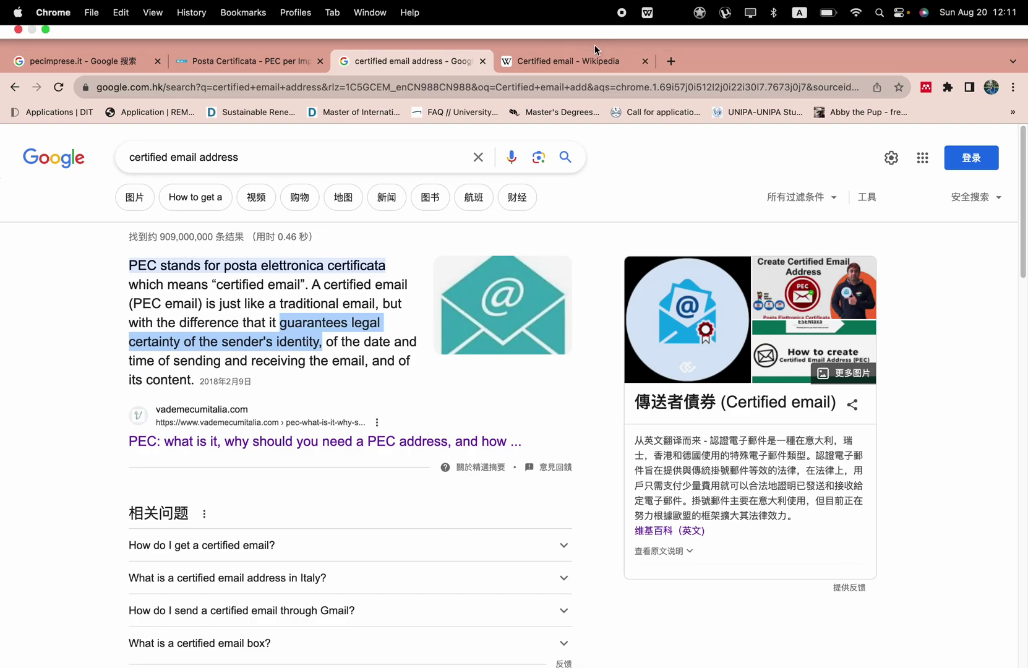
- Read through the Wikipedia Certified email article, then return to the pecimprese.it Google results
left_click(578, 57)
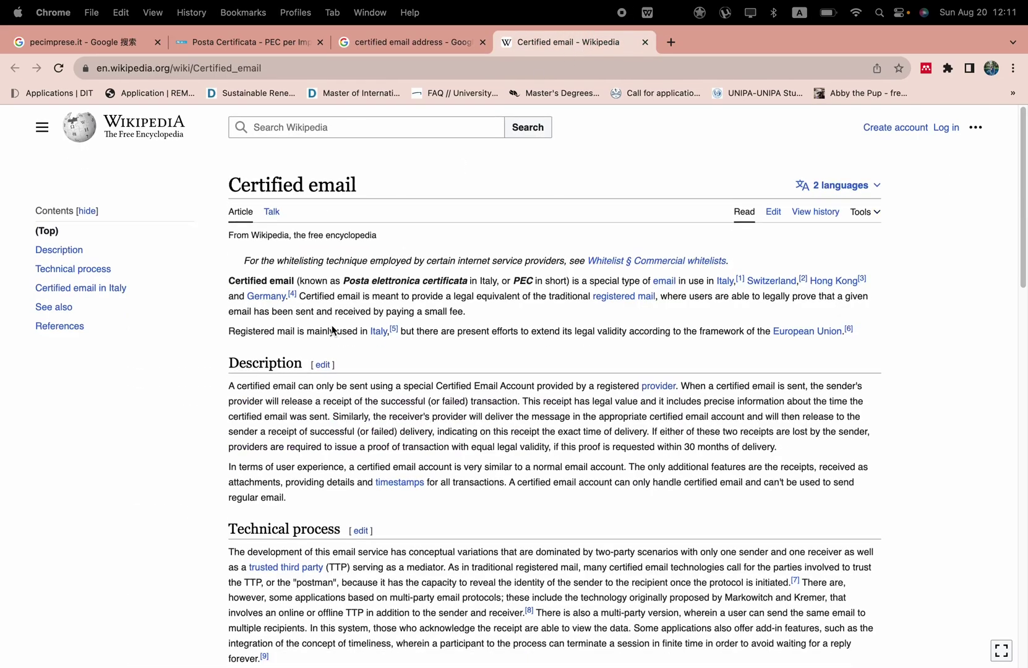
scroll(579, 386, "down", 2)
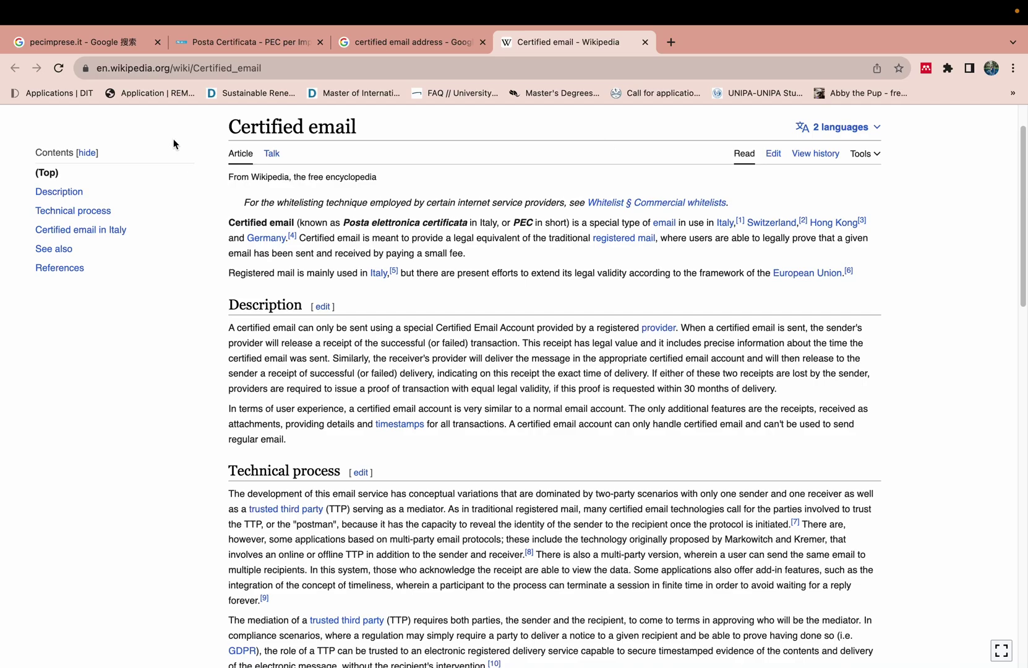
left_click(77, 42)
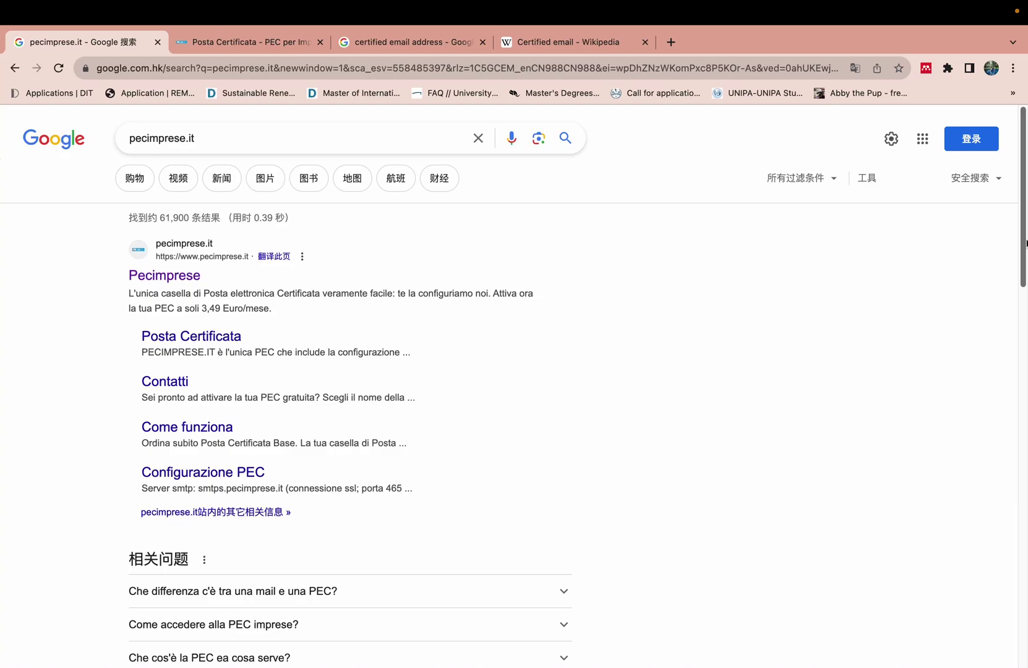
- Switch from the Google results to the already open pecimprese.it homepage
left_click(217, 138)
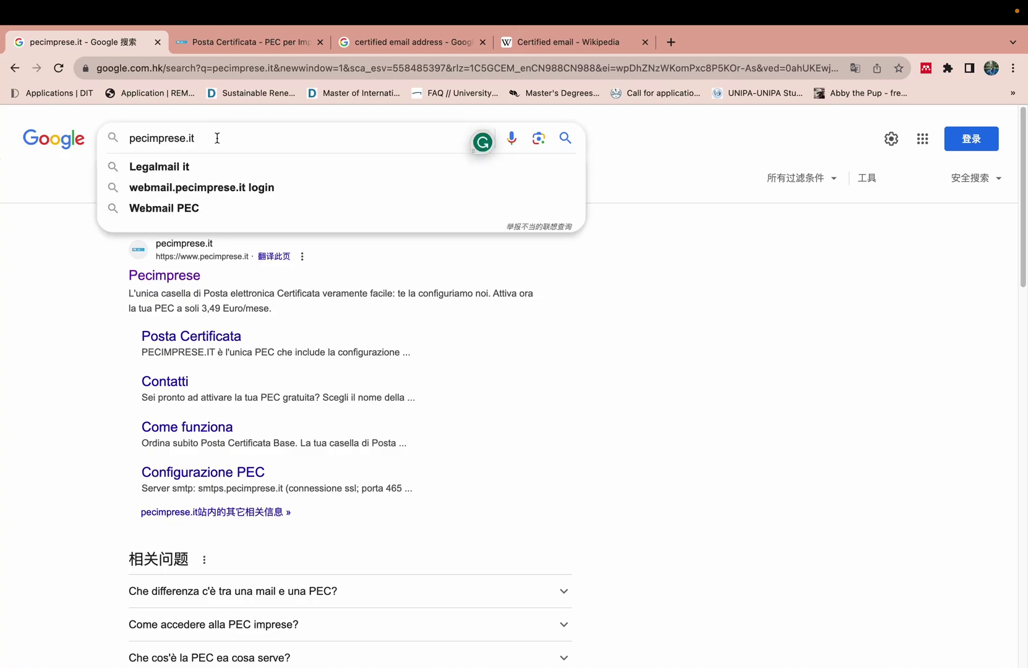
left_click(72, 298)
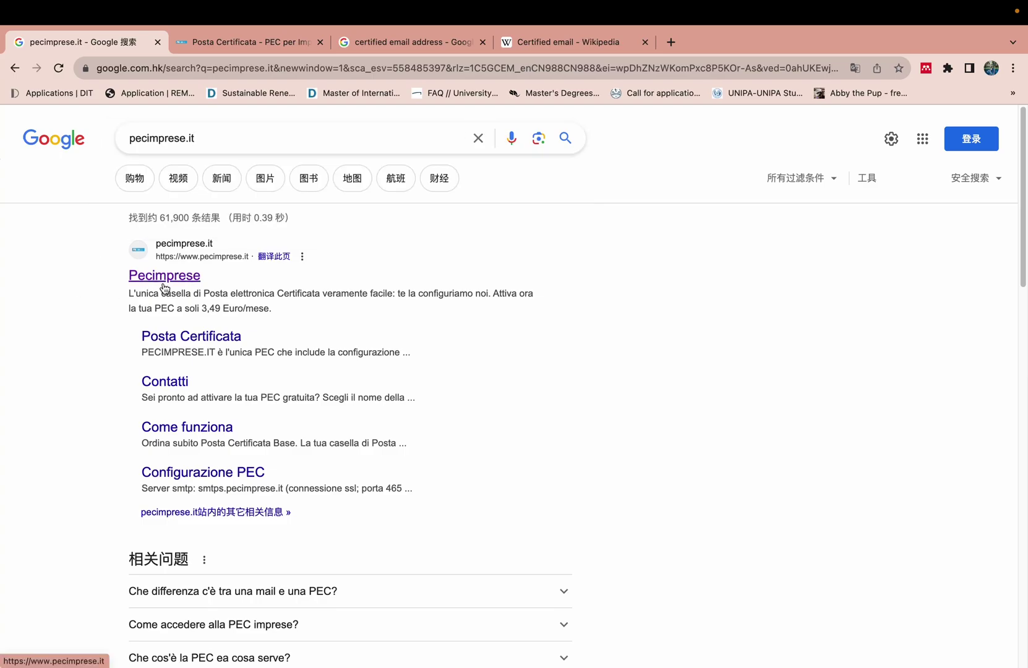
left_click(208, 46)
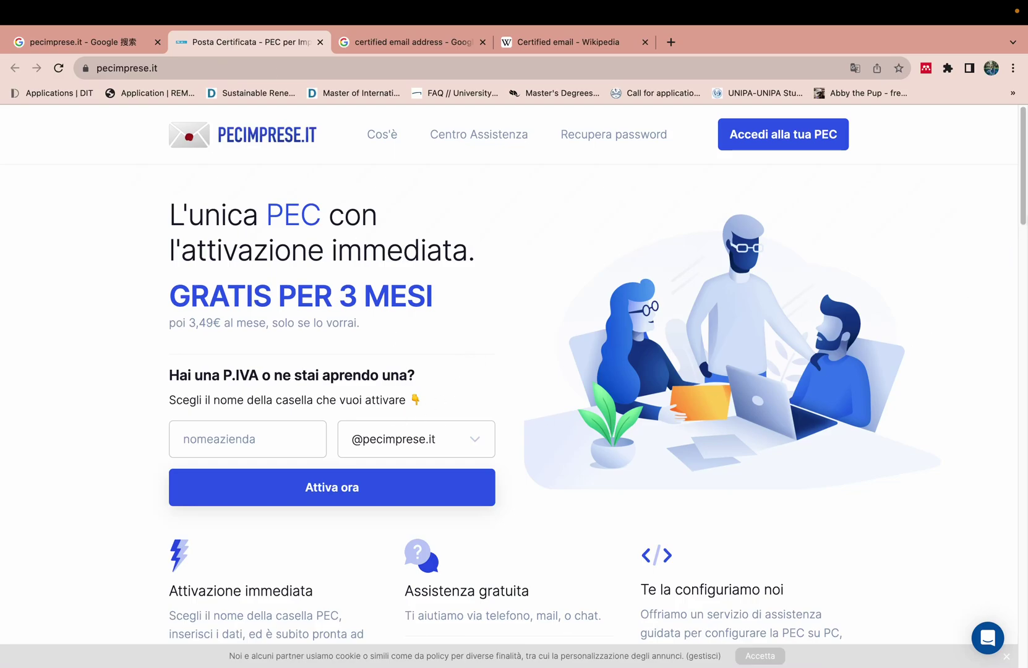
- Translate the pecimprese.it homepage from Italian into English
mouse_move(1021, 215)
left_mouse_down()
mouse_move(1019, 301)
mouse_move(1021, 216)
left_mouse_up()
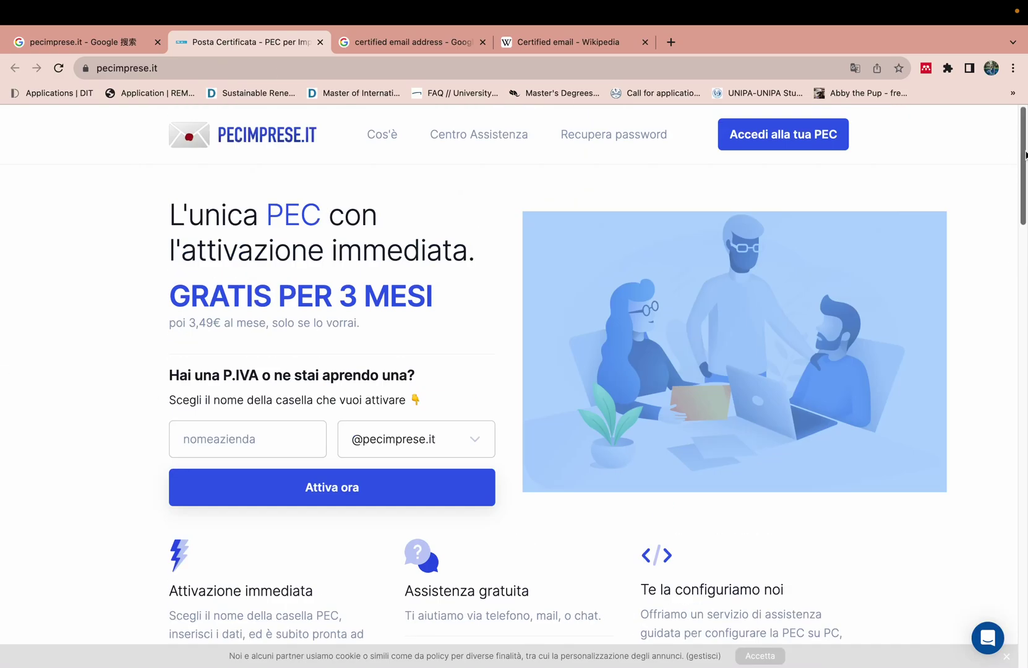
left_click(855, 68)
left_click(764, 129)
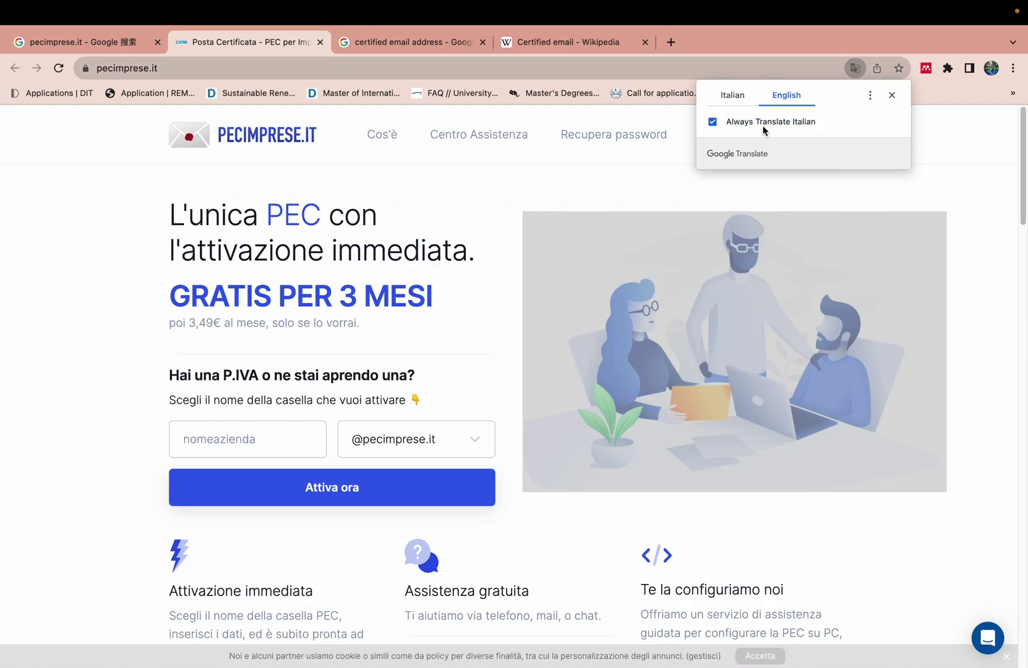
left_click(350, 351)
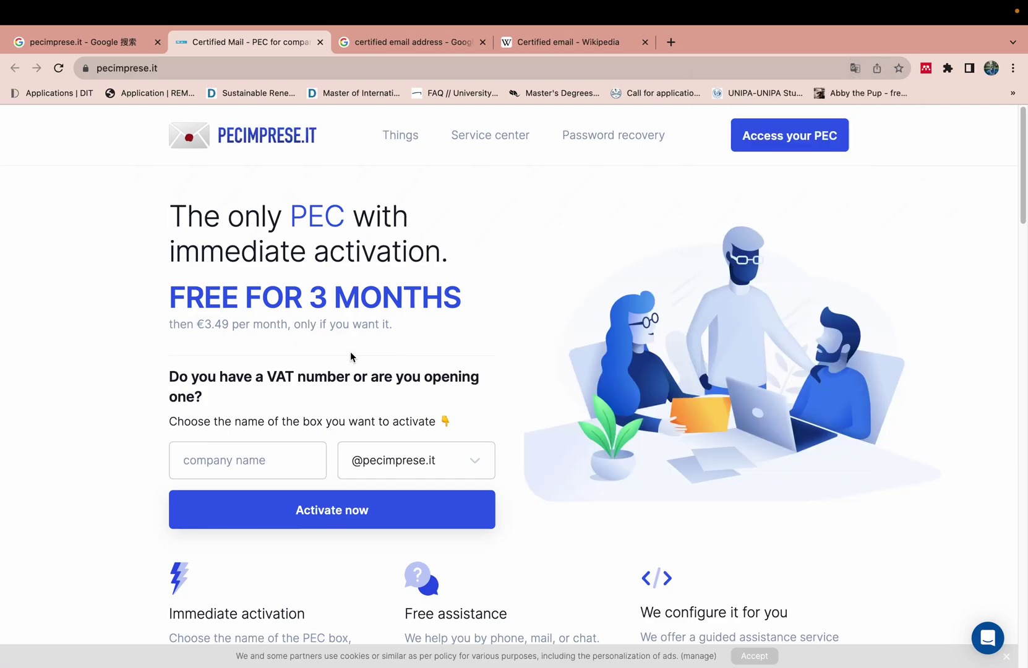
left_click(254, 460)
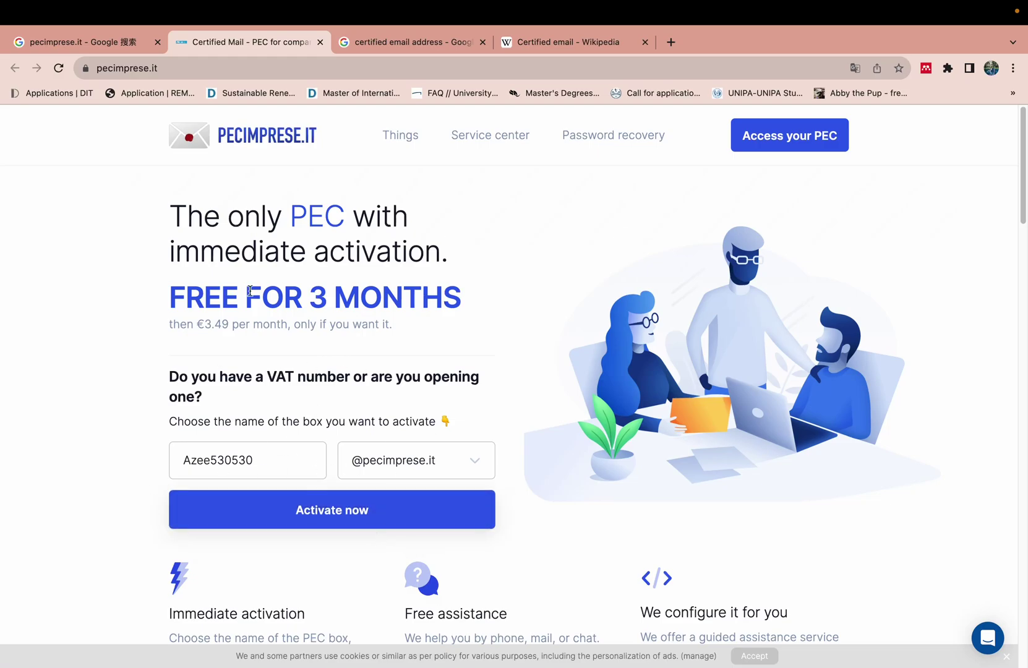
left_click_drag(480, 284, 168, 223)
left_click(141, 249)
left_click(299, 516)
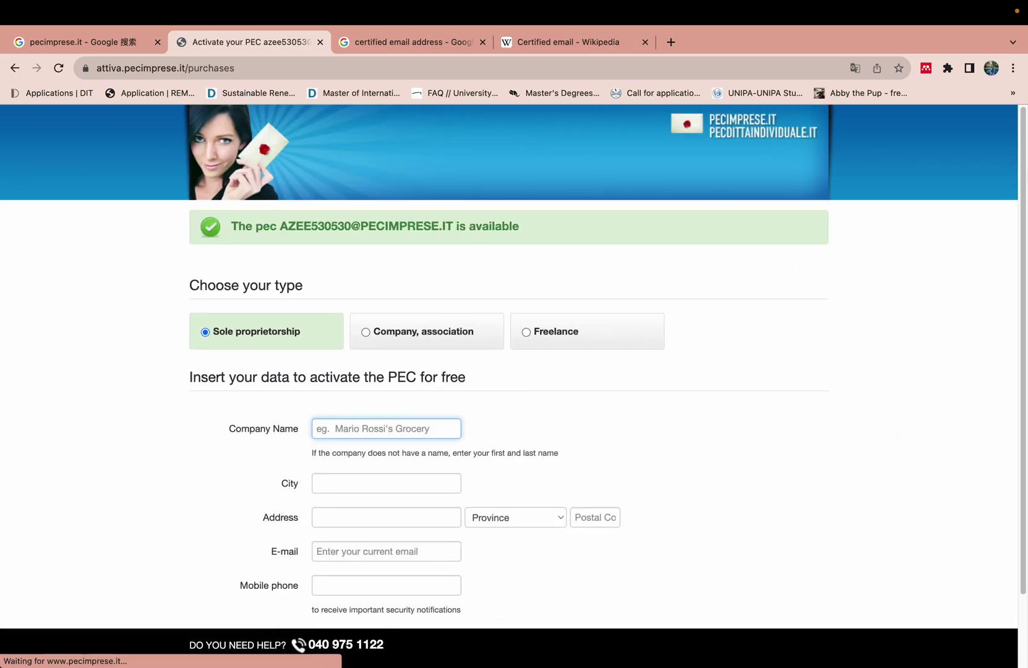
- Fill the sole proprietorship's company and address fields from a saved profile, with province Agrigento
scroll(1021, 172, "down", 3)
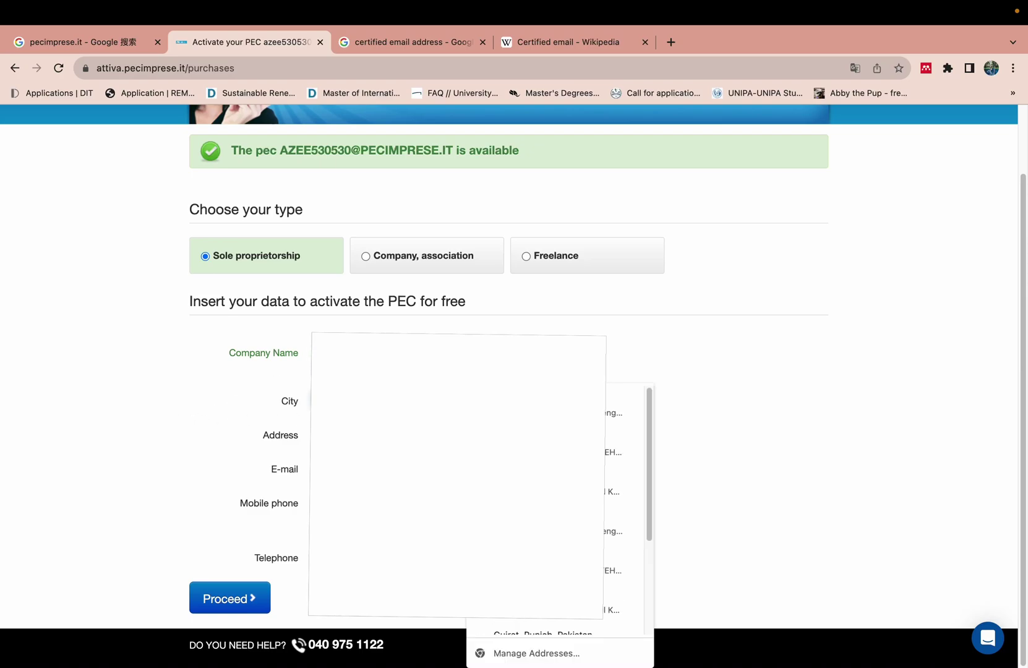
key("Tab")
key("Down")
key("Return")
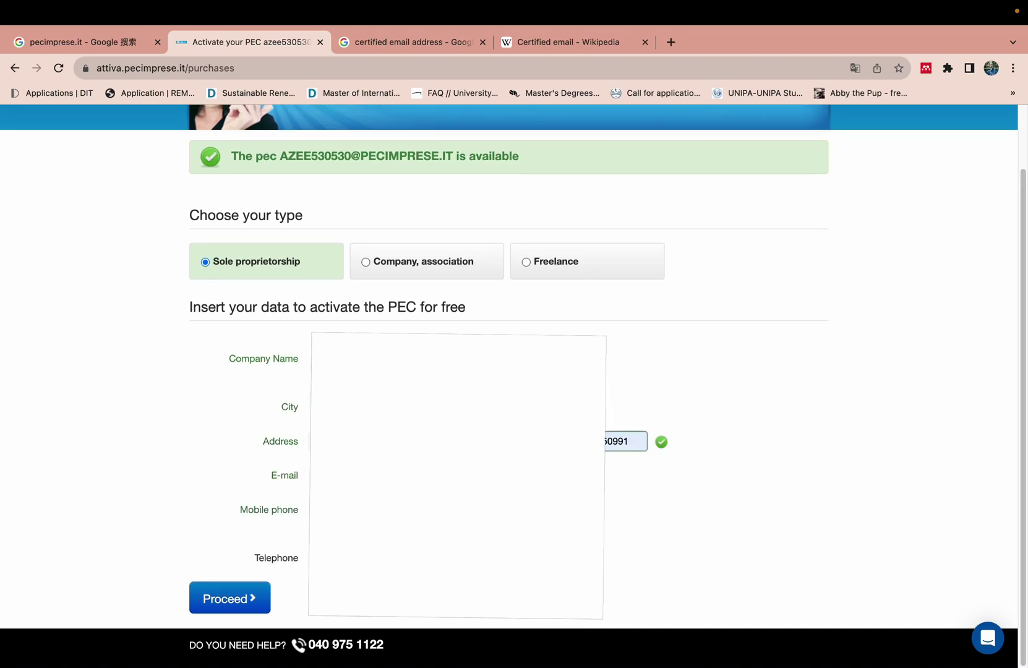
key("Tab")
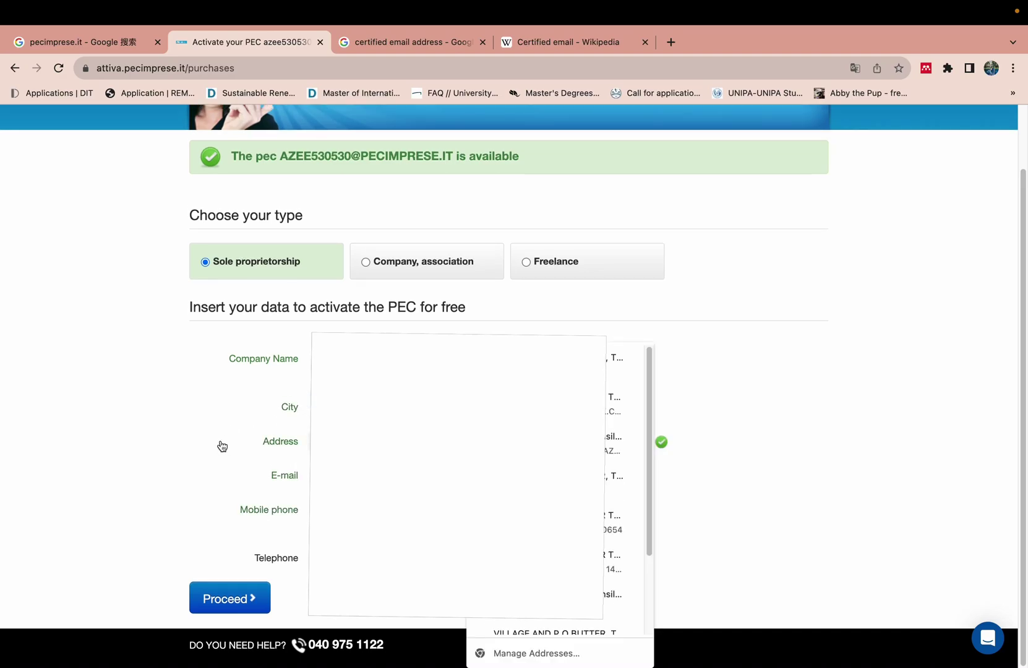
left_click(821, 431)
key("space")
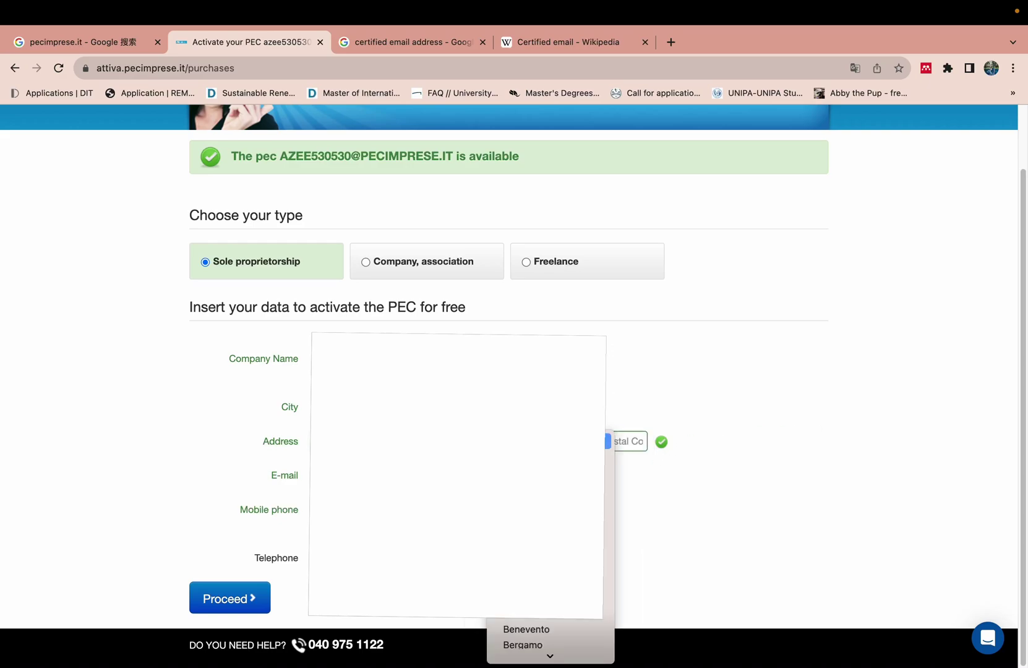
scroll(541, 662, "down", 5)
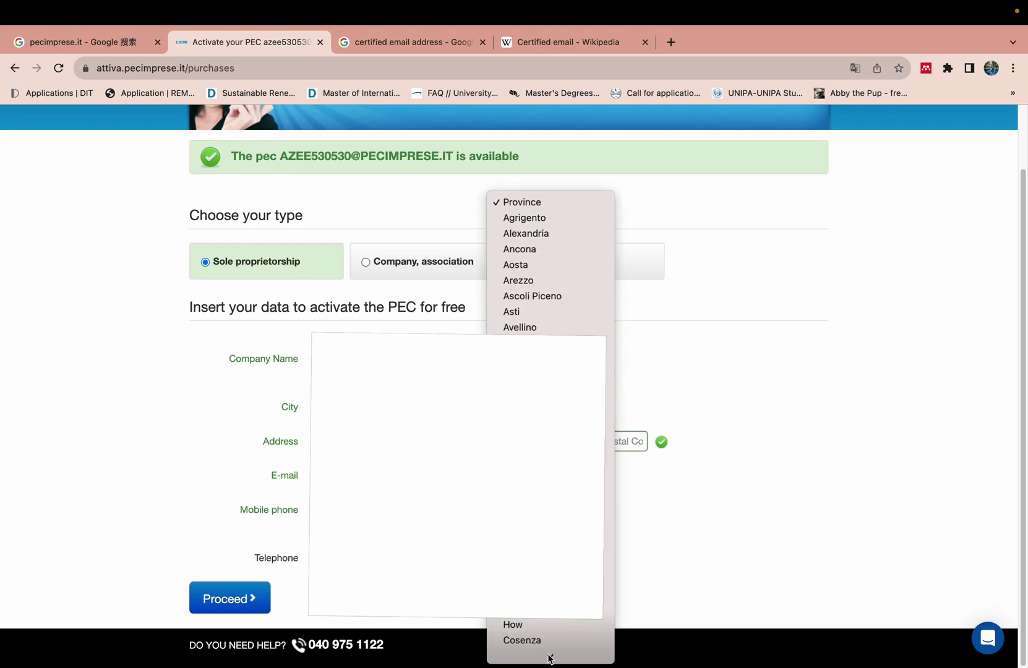
scroll(542, 663, "down", 15)
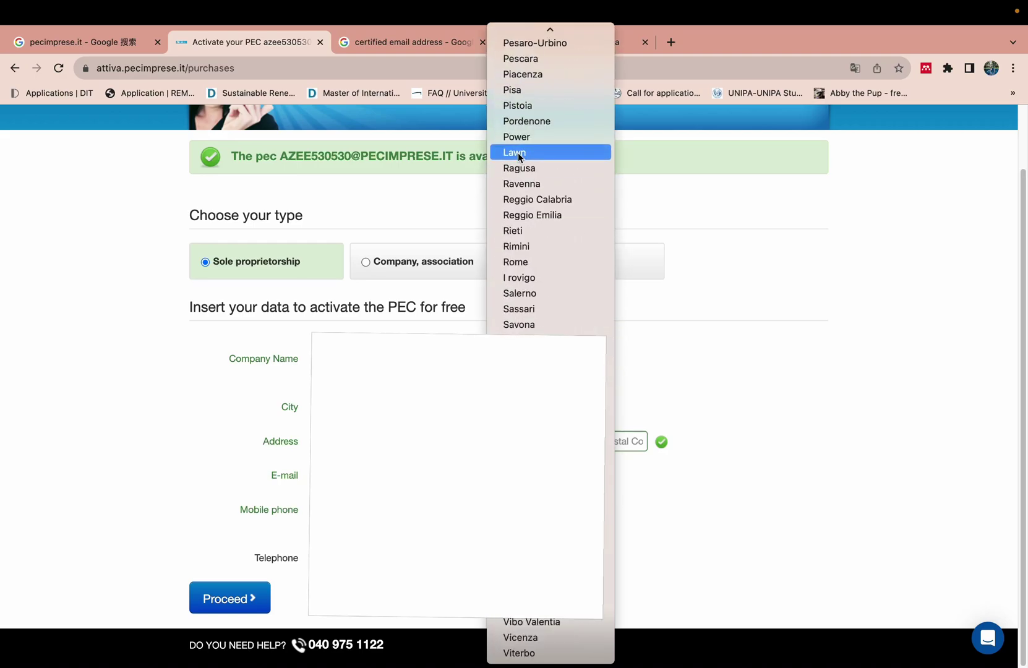
scroll(523, 5, "up", 15)
scroll(523, 4, "up", 10)
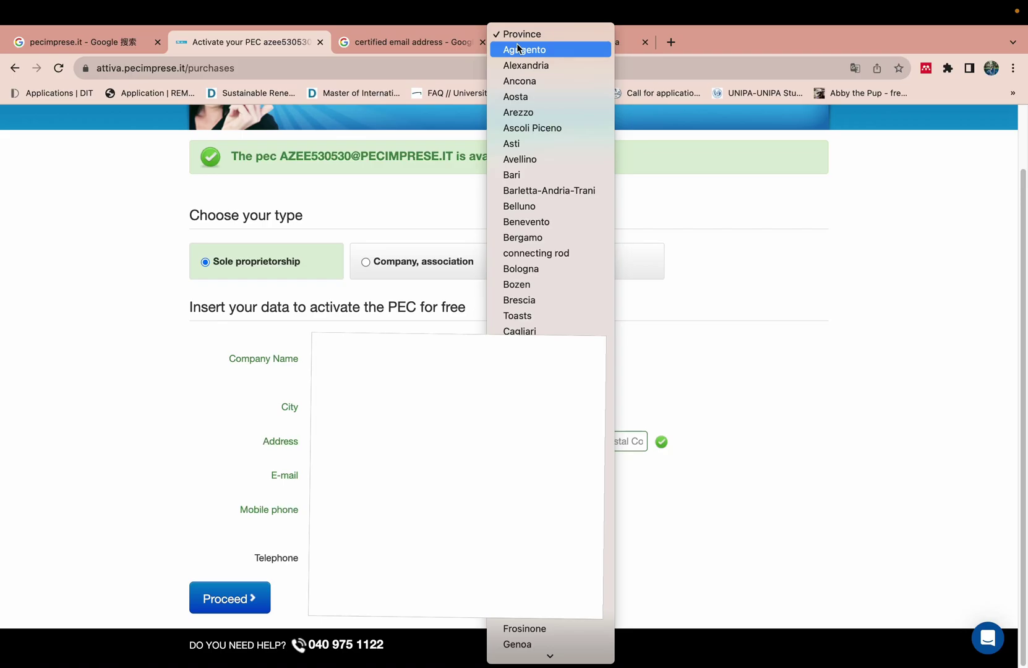
left_click(518, 49)
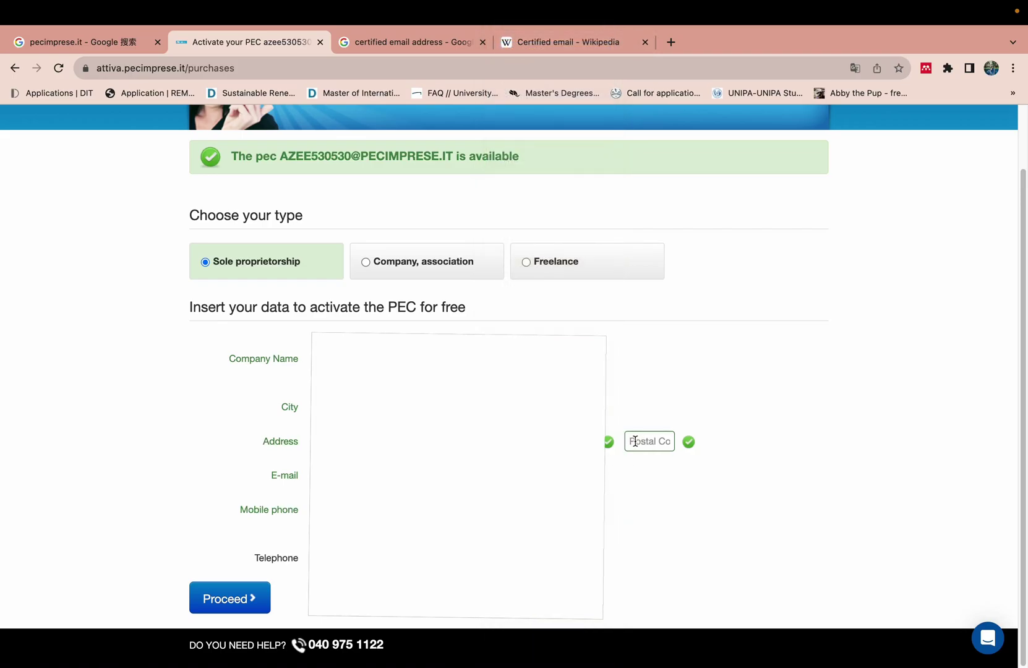
- Enter the postal code, e-mail and a saved telephone number, then attempt to submit
left_click(634, 441)
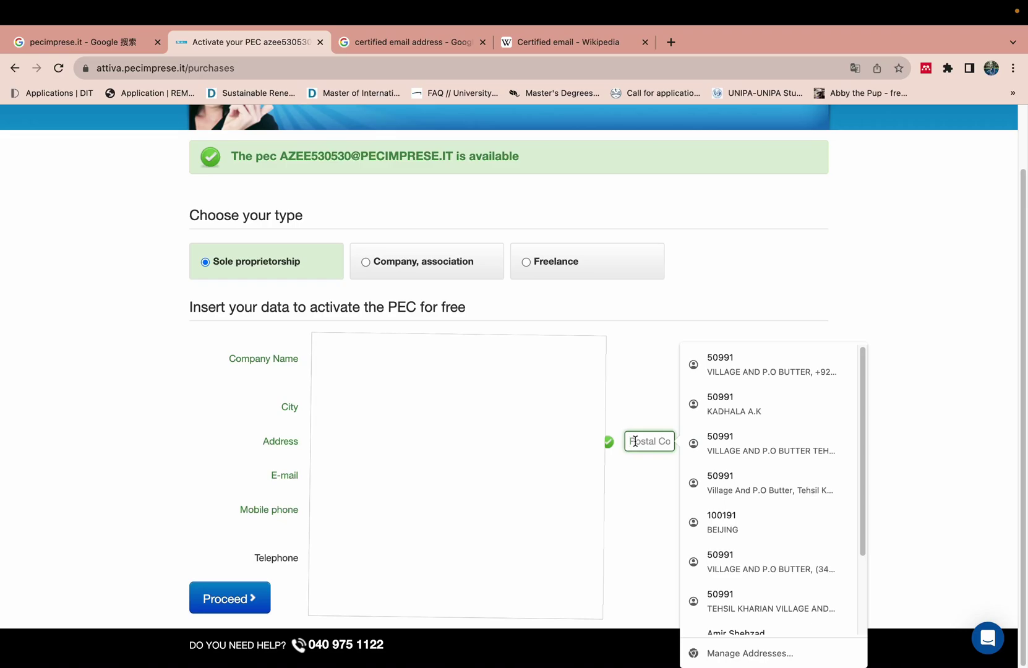
type("50")
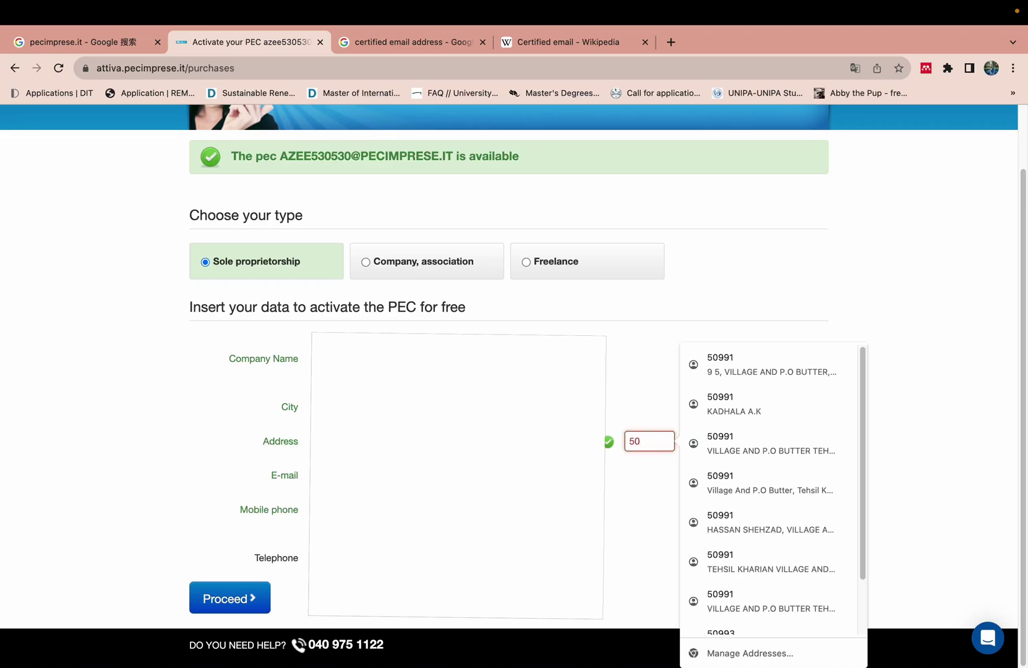
type("991")
key("Tab")
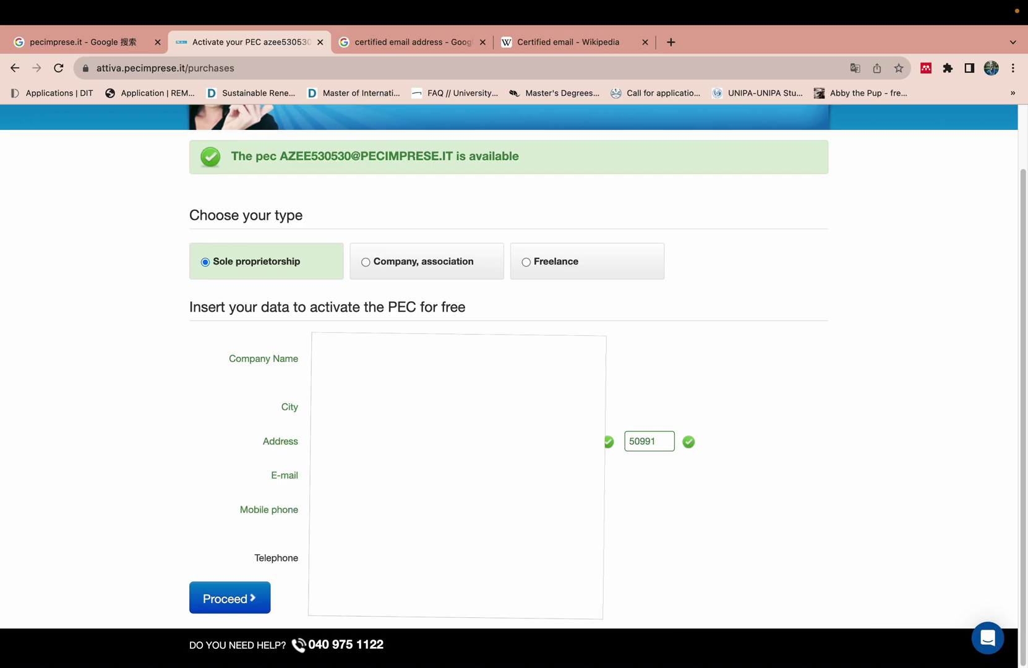
key("Tab")
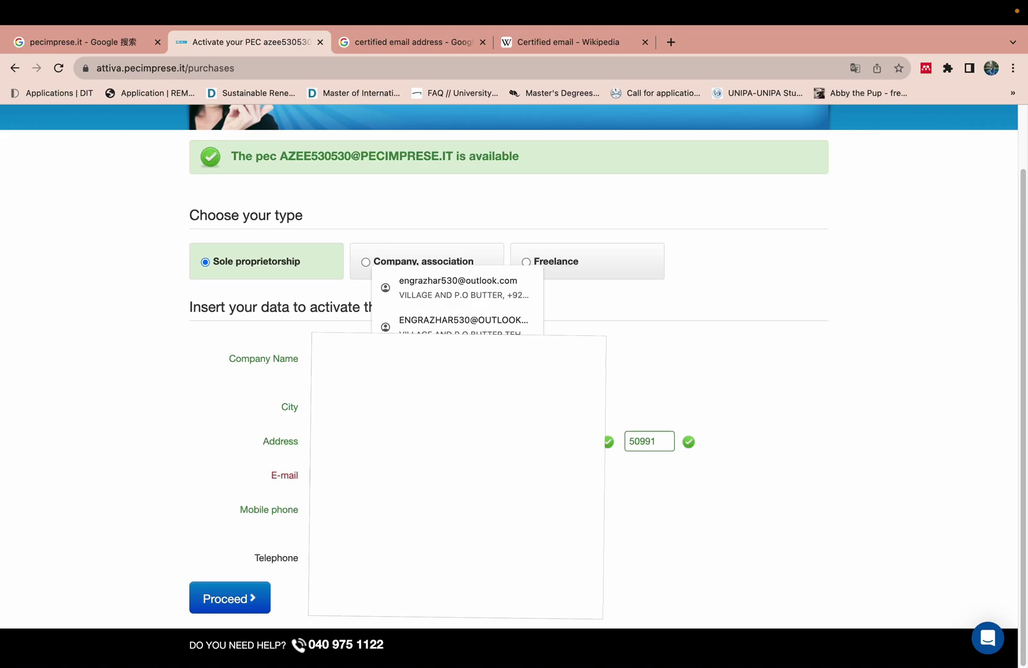
key("Tab")
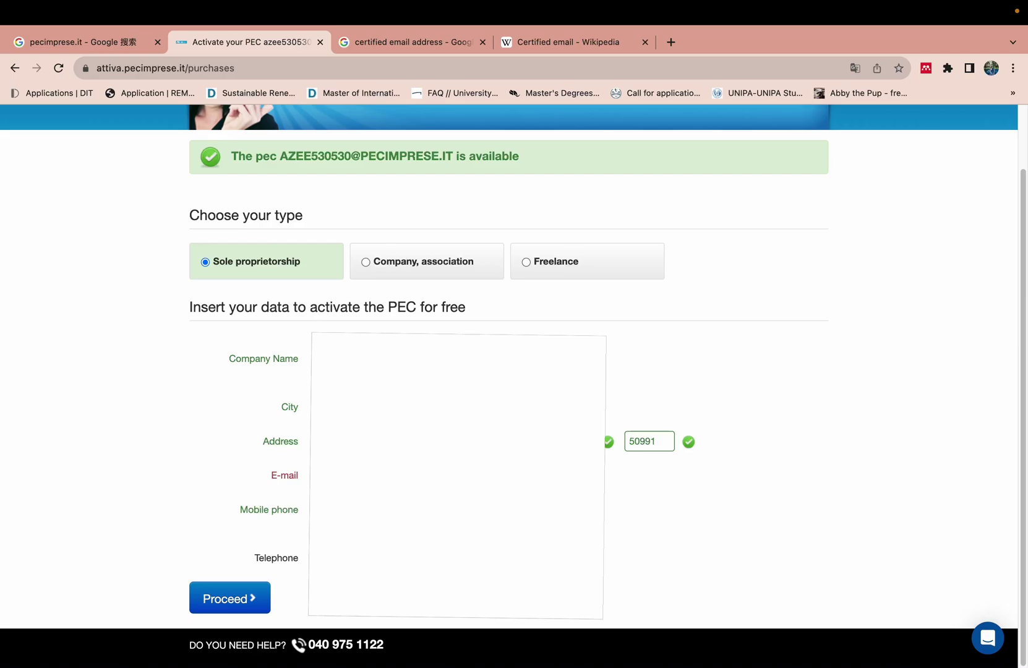
key("Down")
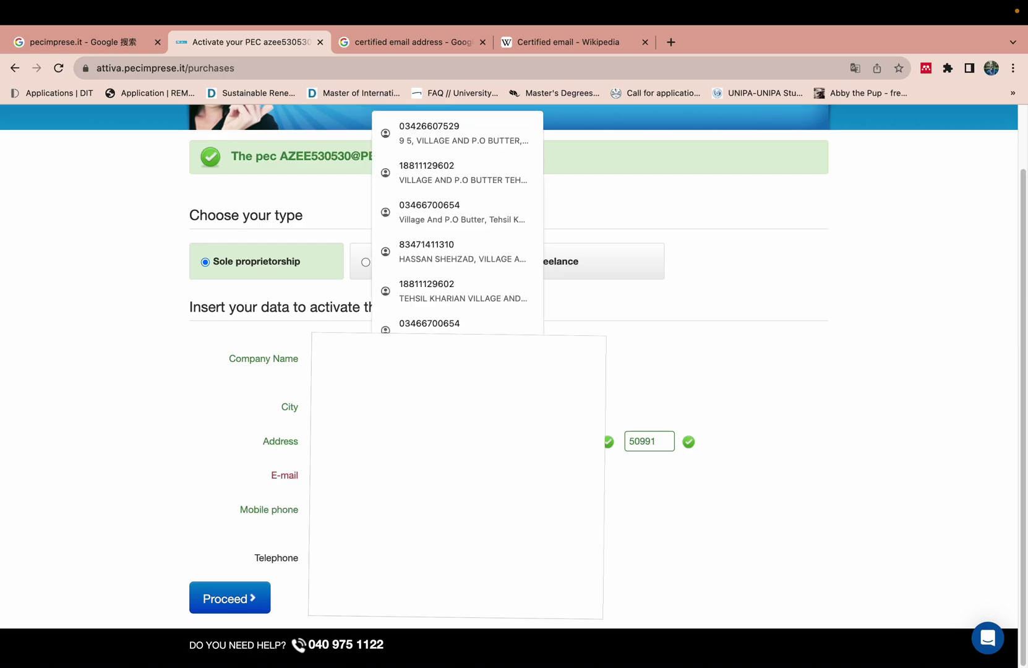
left_click(462, 187)
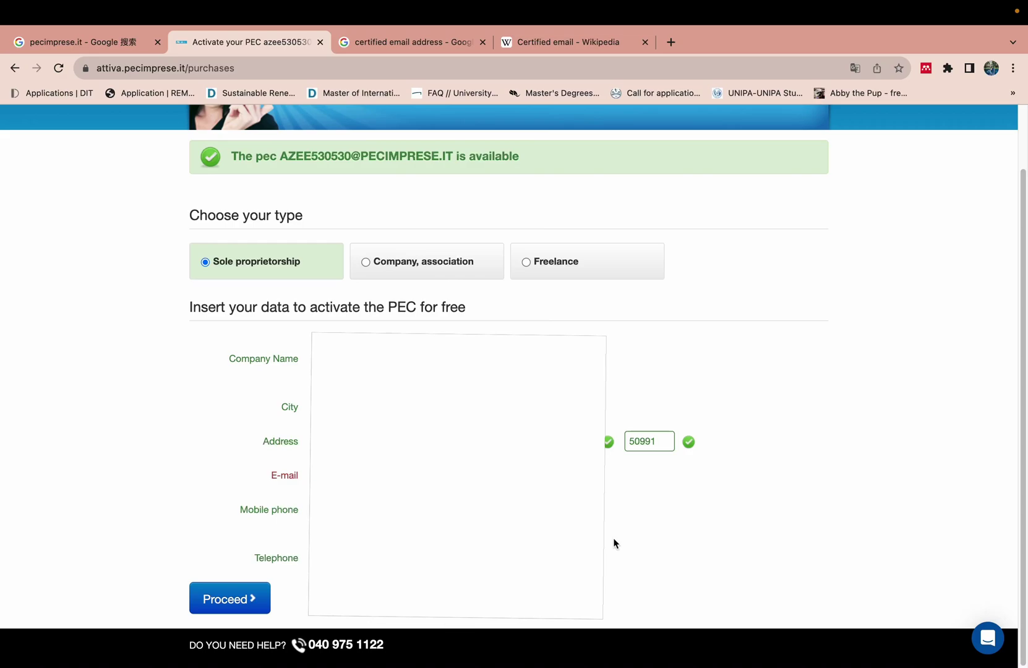
left_click(253, 593)
- Copy the telephone number into the Mobile phone field and submit the contact details
mouse_move(697, 7)
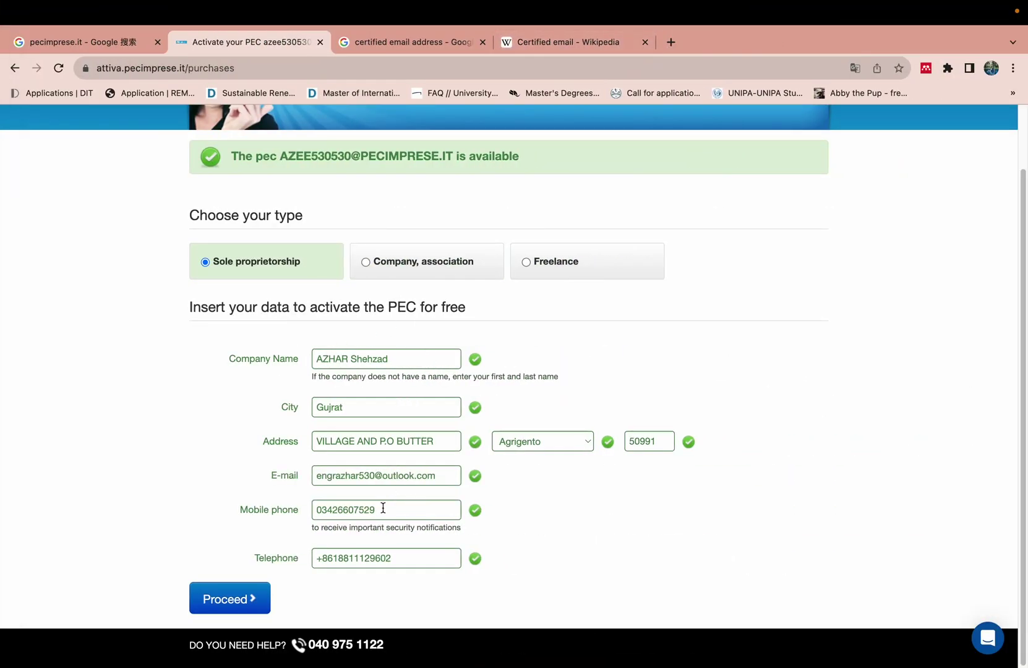
left_click(384, 504)
left_click(351, 558)
triple_click(351, 558)
key("super+c")
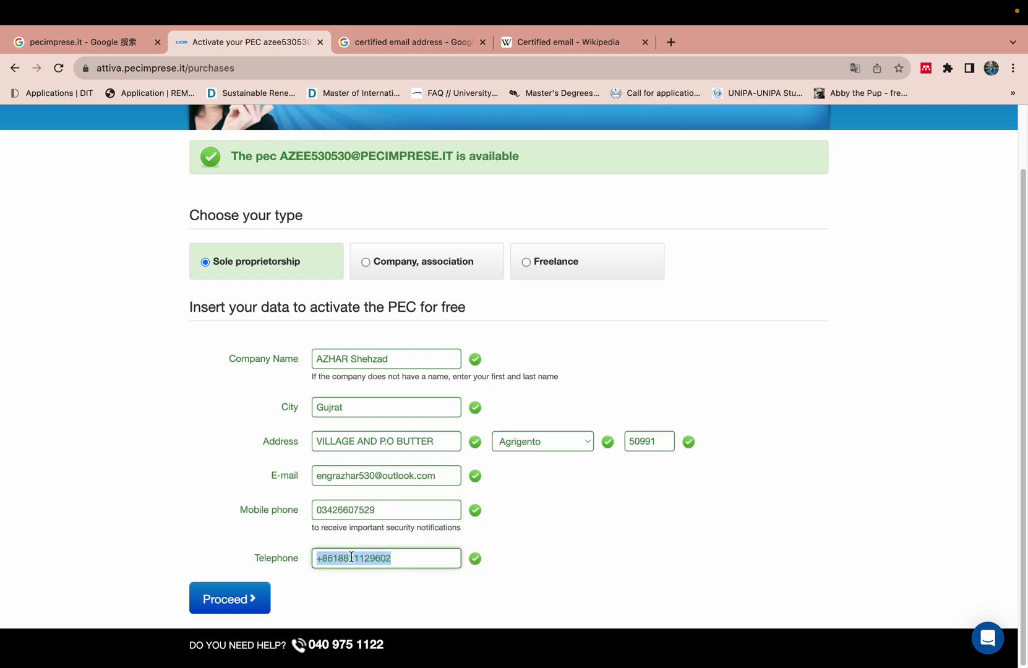
left_click(369, 517)
double_click(370, 517)
key("super+v")
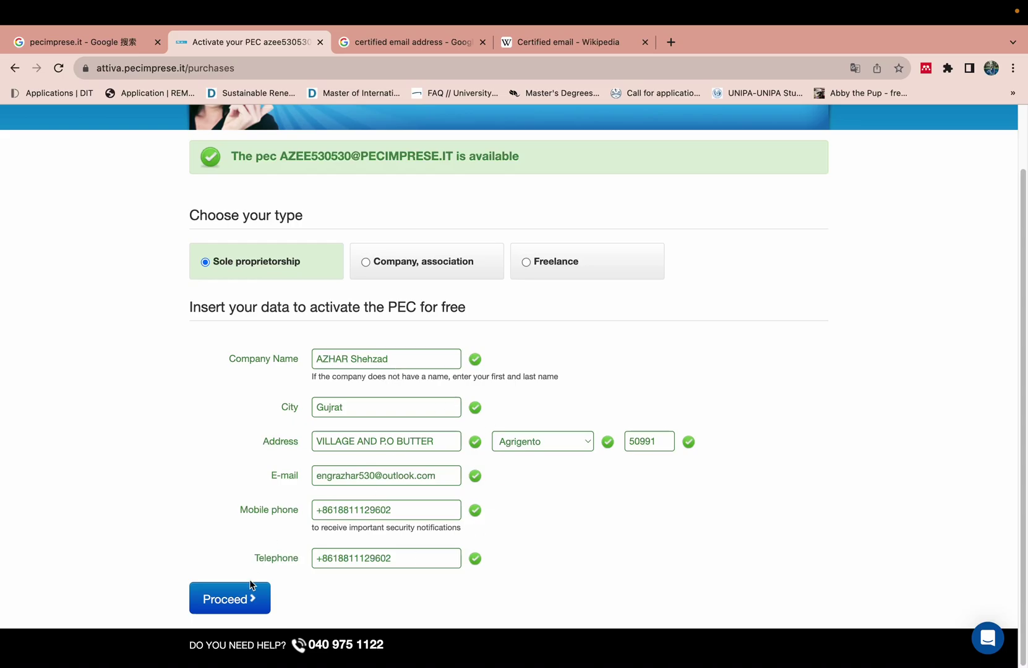
left_click(247, 607)
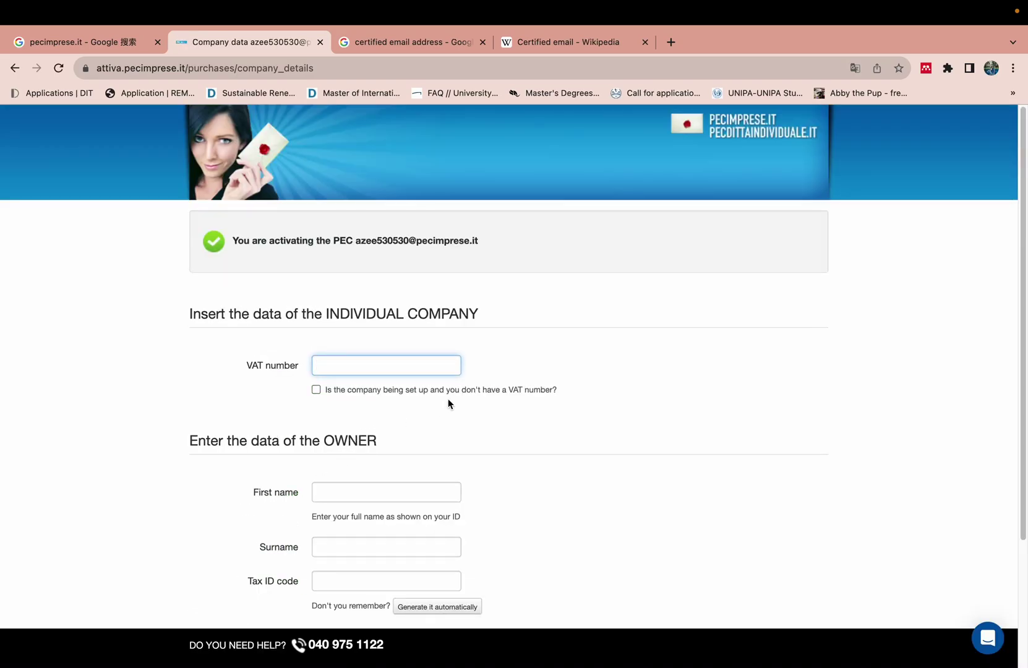
- Tick the no-VAT-number and new-activity declaration checkboxes
left_click(317, 390)
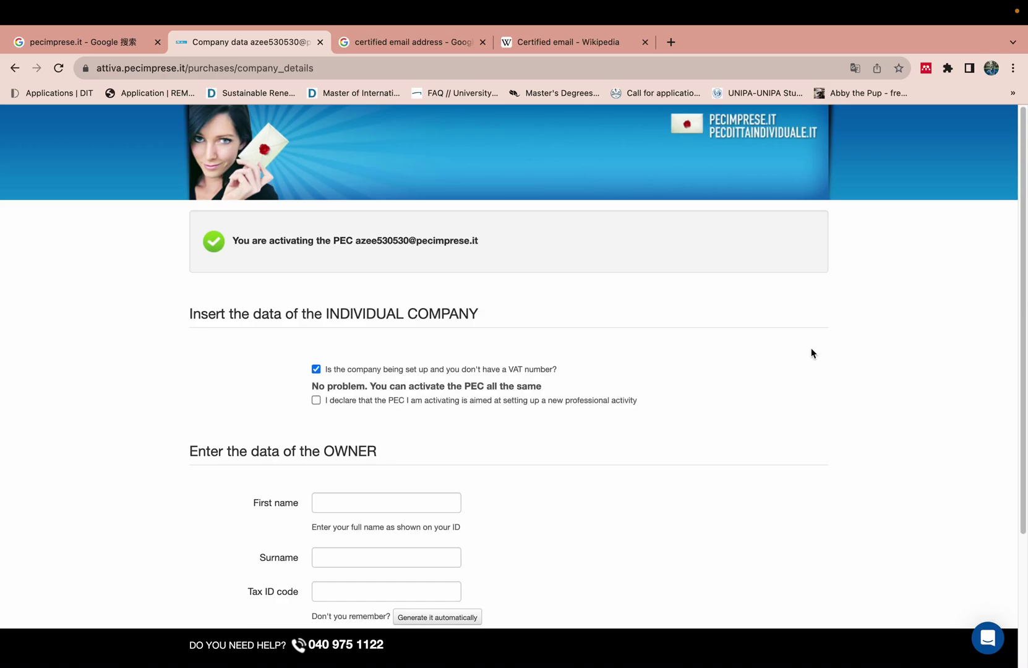
left_click_drag(1018, 327, 1015, 488)
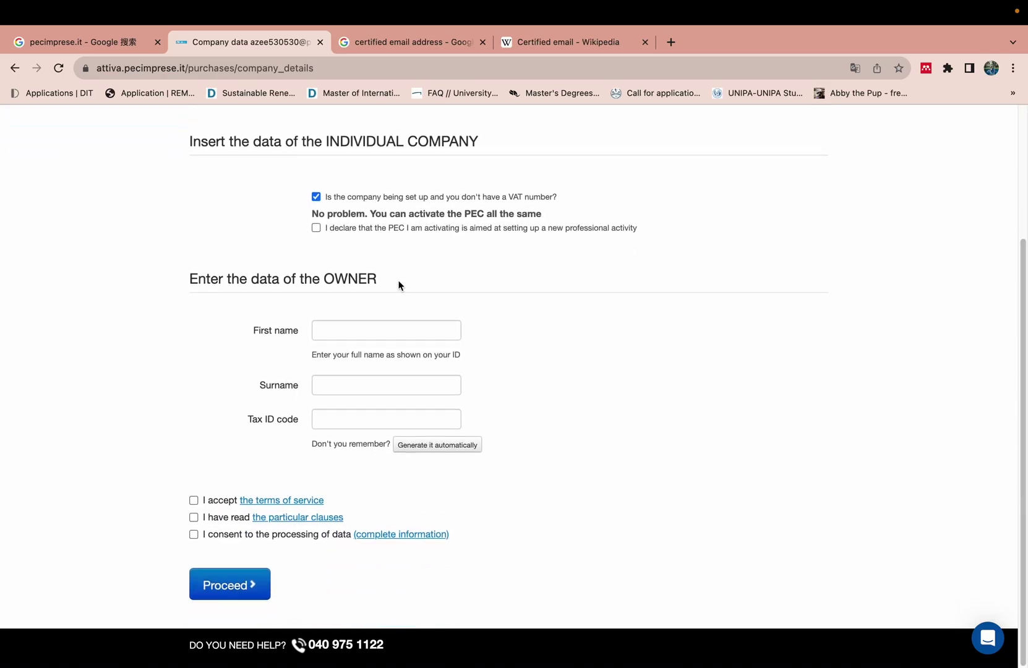
left_click(317, 229)
- Enter the owner's first name and surname in capital letters
left_click(410, 328)
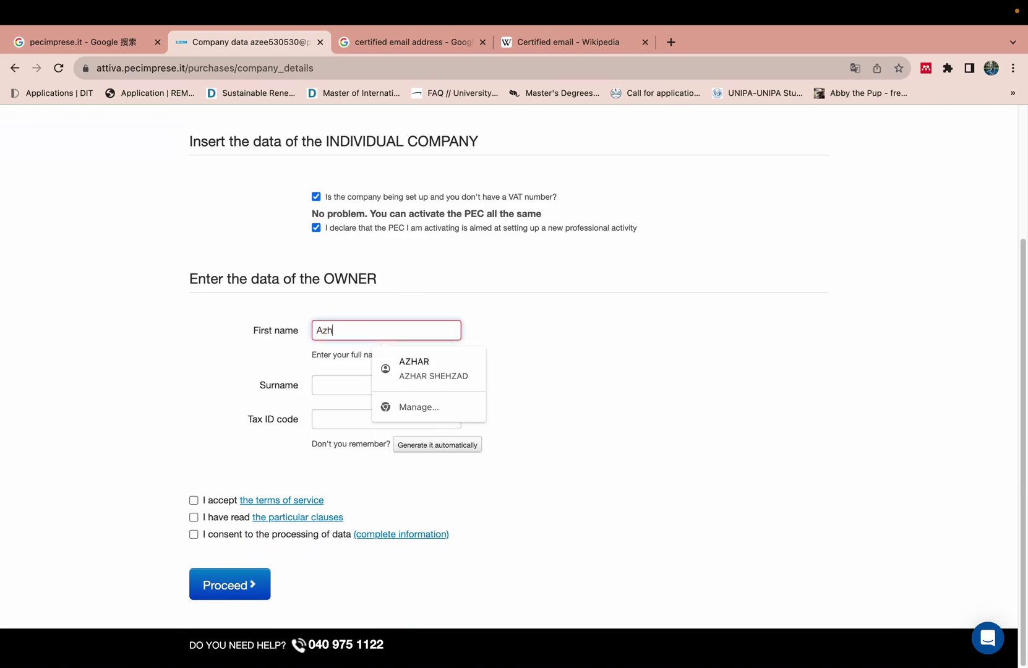
left_click(249, 368)
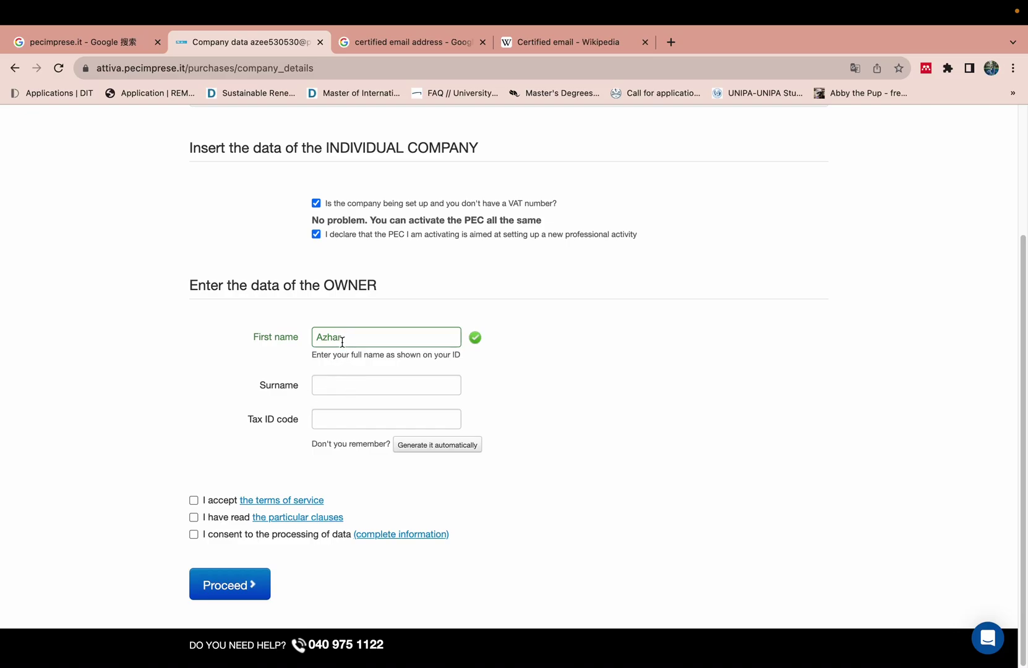
left_click(327, 382)
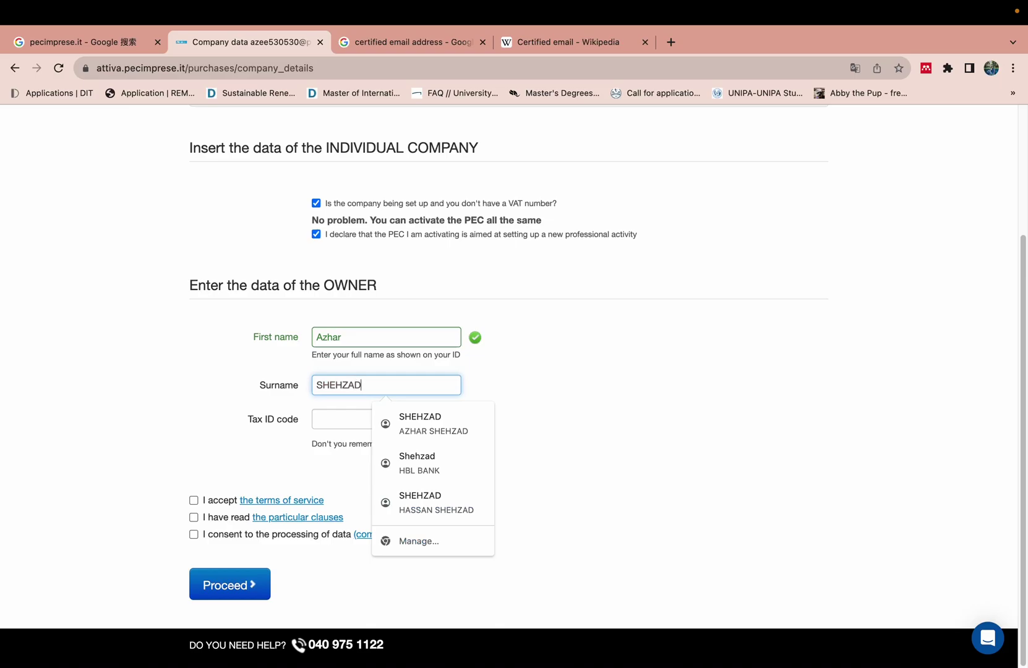
left_click(351, 338)
key("BackSpace")
key("BackSpace")
key("BackSpace")
key("BackSpace")
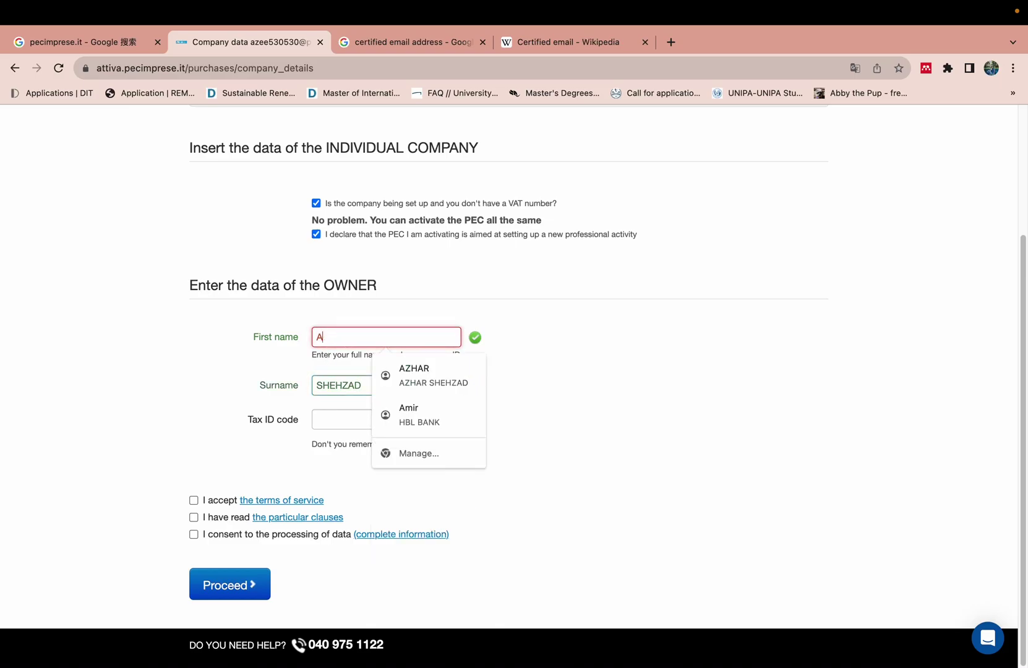
type("ZHAR")
key("Tab")
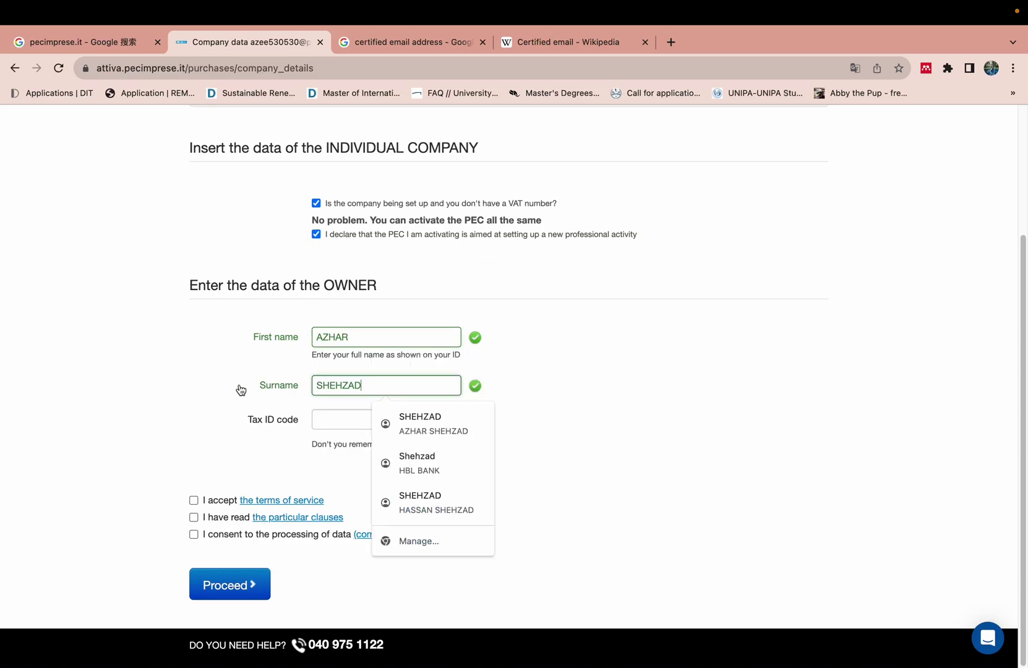
left_click(331, 422)
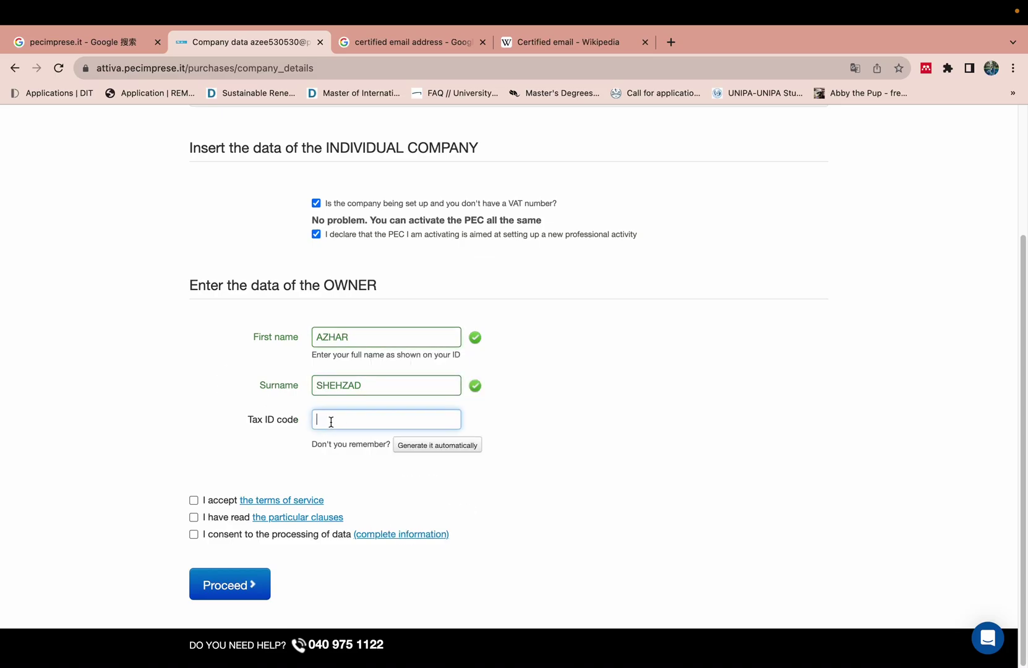
left_click(412, 444)
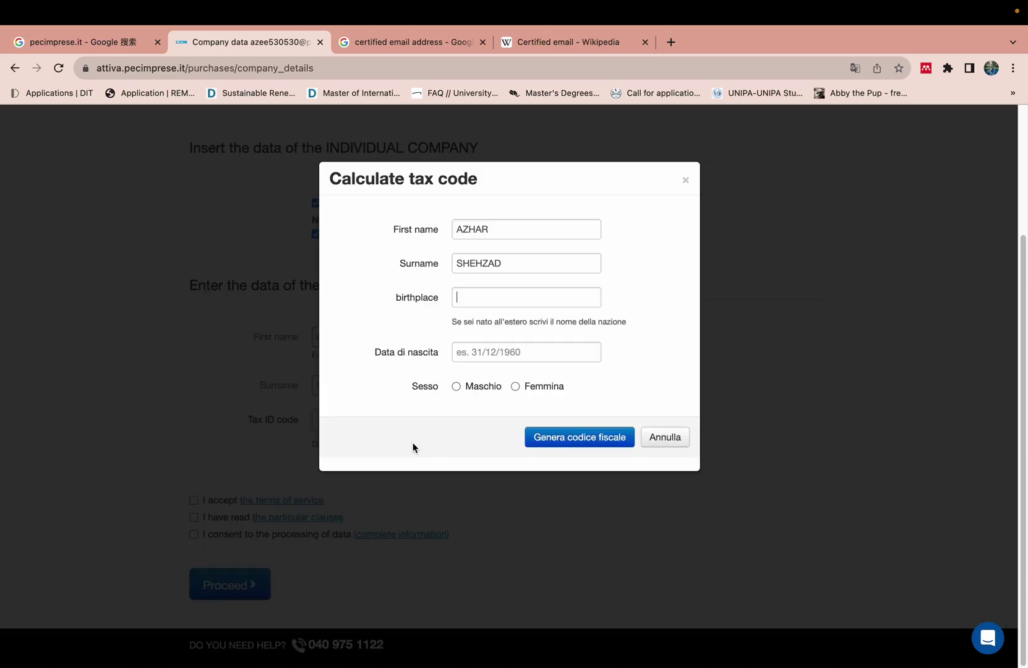
- Fill the calculator's birthplace, date of birth and Male sex, dismissing errors and retyping the birthplace
left_click(492, 296)
type("G")
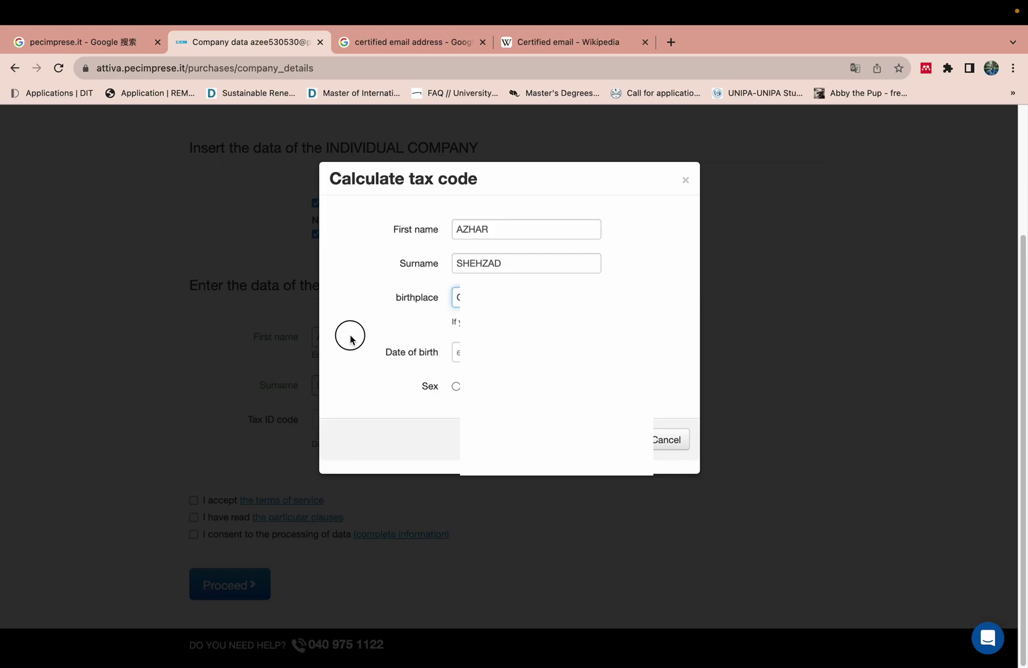
key("Tab")
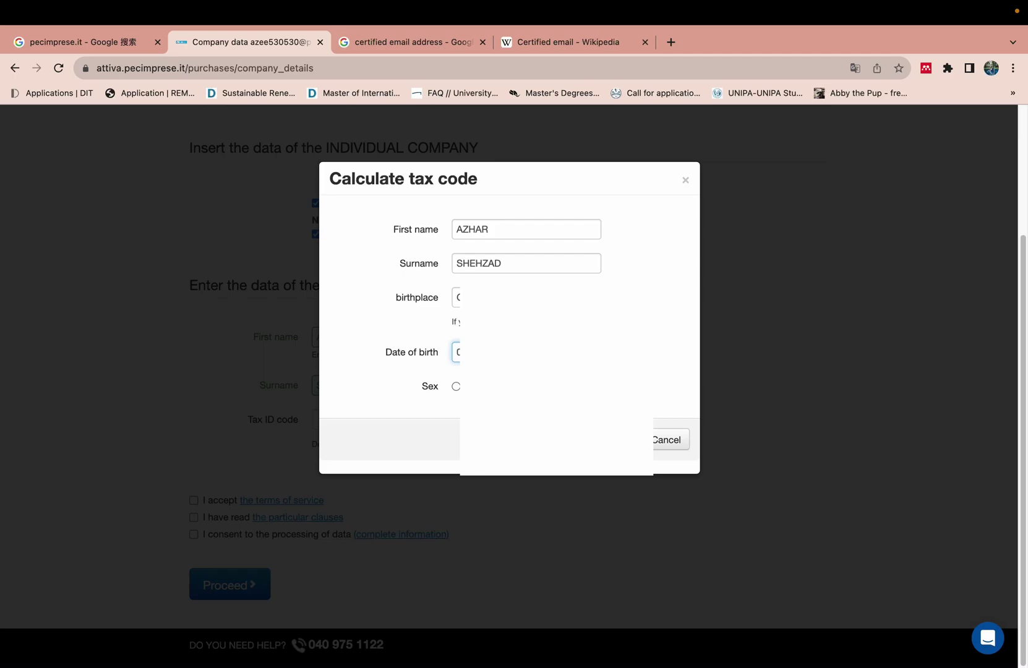
left_click(455, 385)
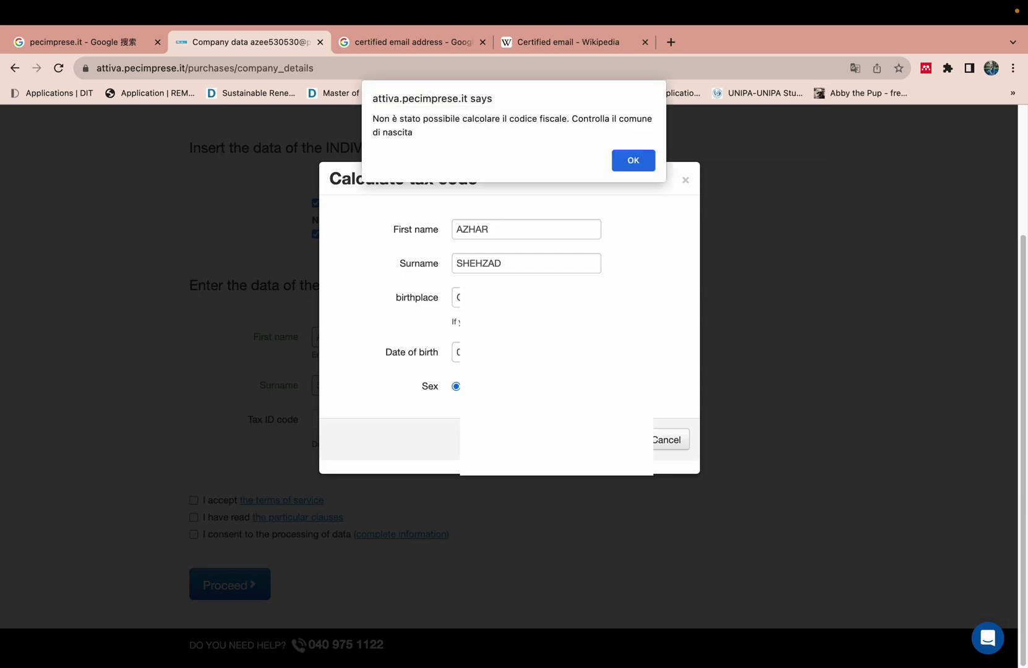
left_click(632, 162)
left_click(638, 164)
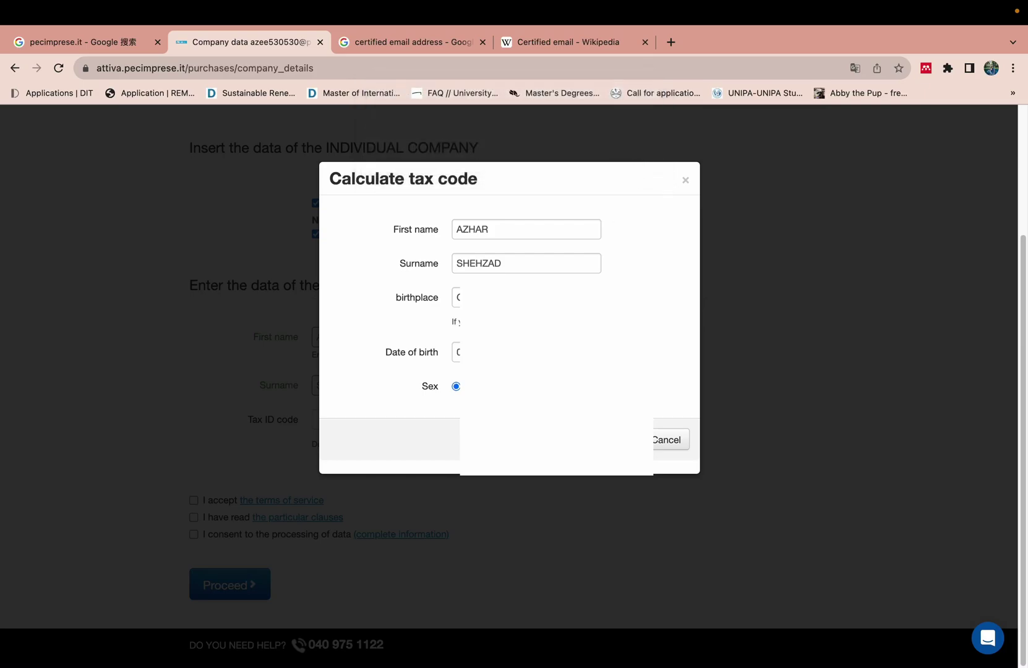
left_click(685, 186)
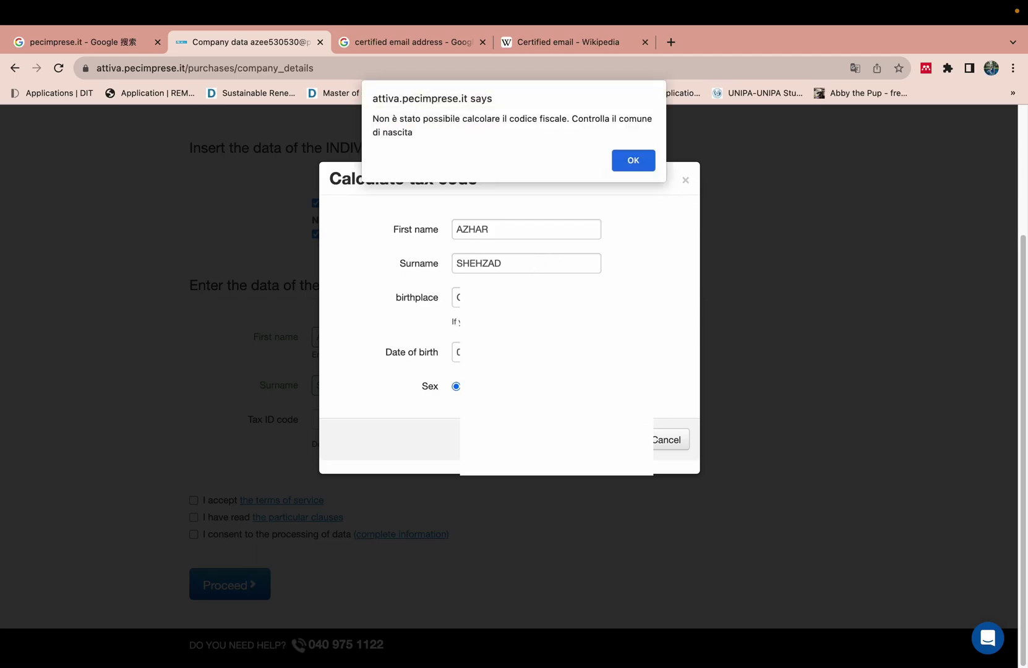
left_click(620, 158)
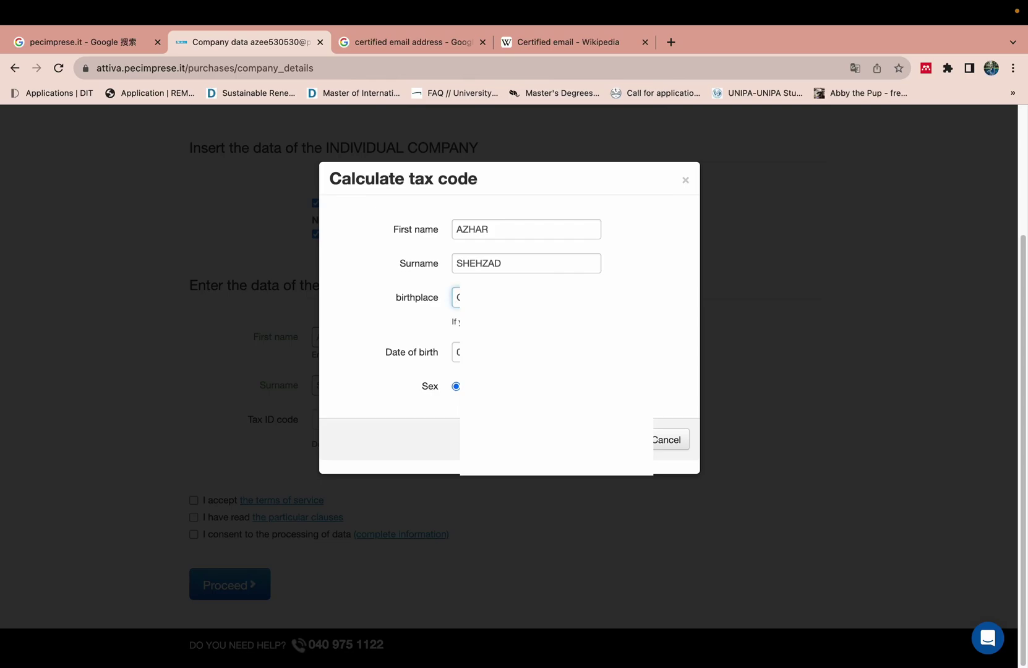
type("P")
- Generate the tax code, accept terms, particular clauses and data-processing consent, then submit
key("Return")
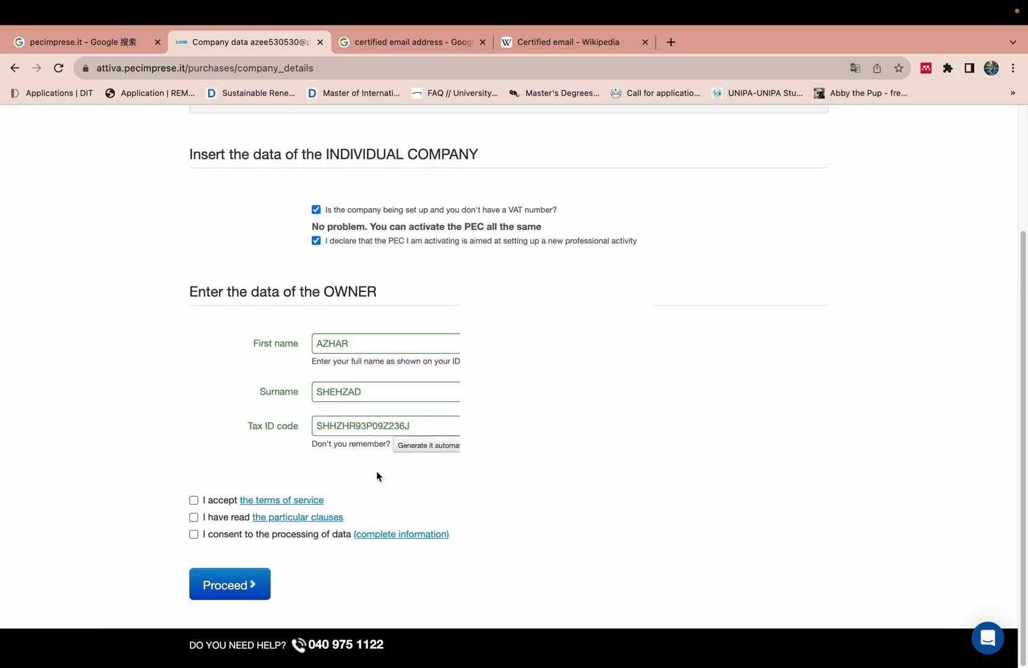
left_click(194, 501)
left_click(194, 518)
left_click(194, 534)
left_click(210, 586)
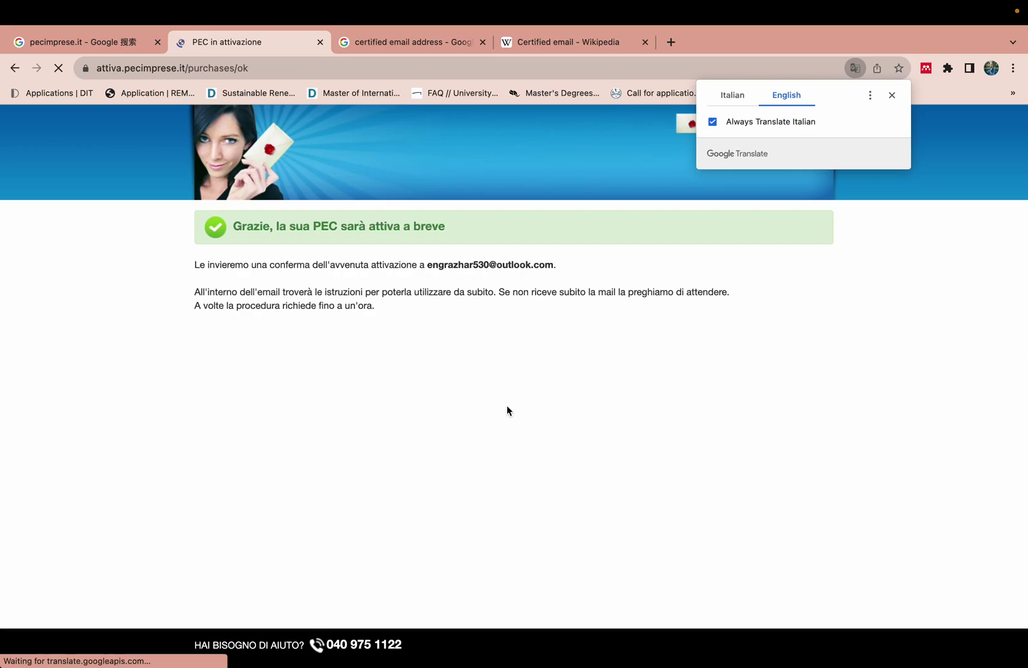
- Highlight the confirmation e-mail address and 'will be active shortly' on the confirmation page
left_click_drag(552, 265, 462, 269)
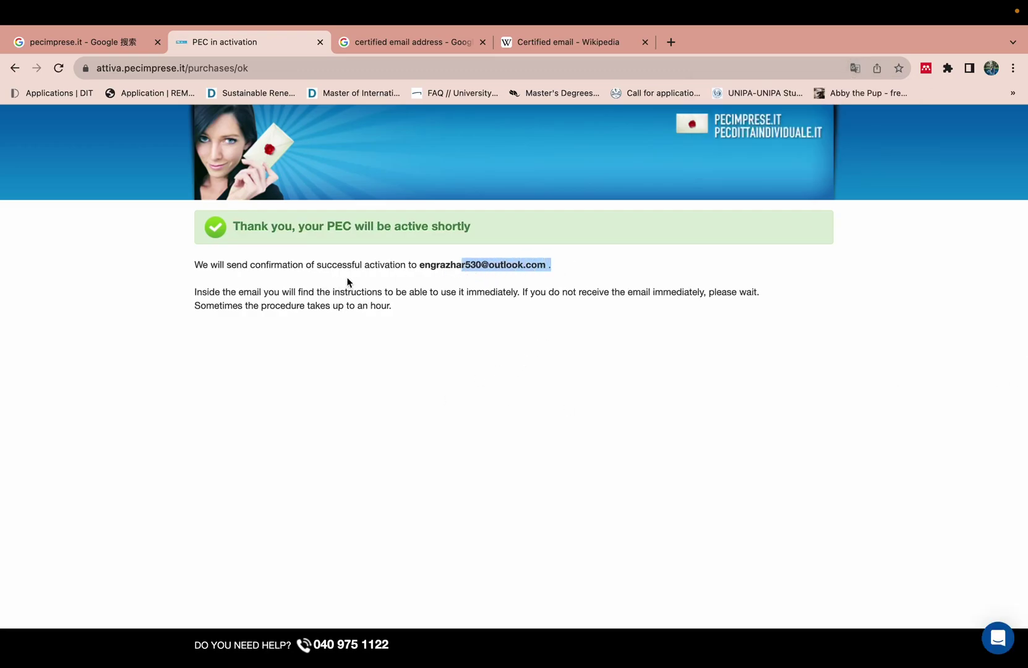
left_click(442, 319)
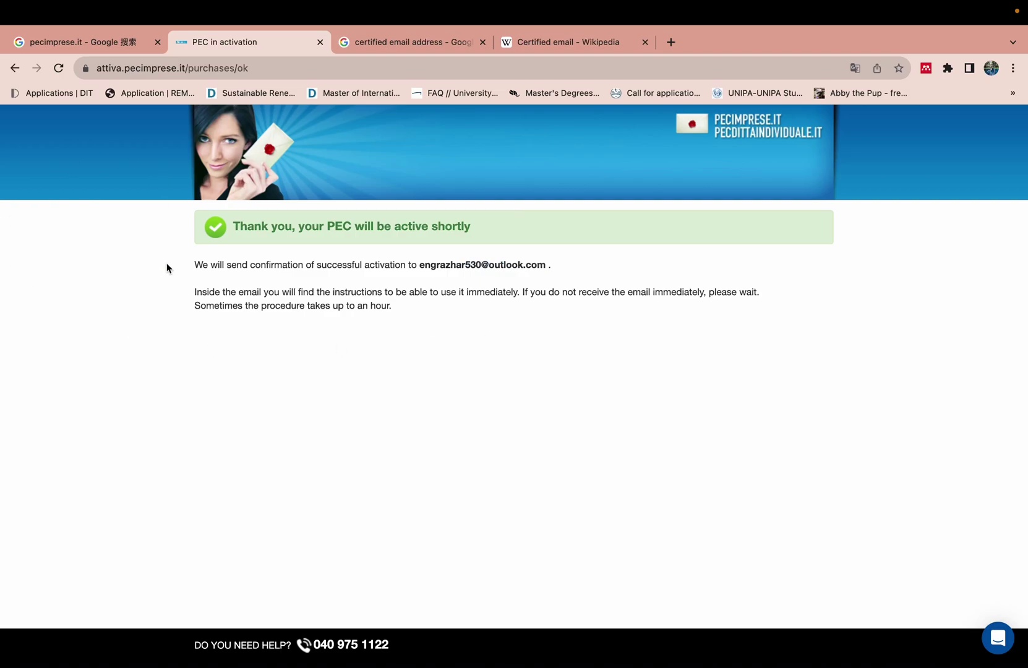
left_click_drag(489, 232, 300, 230)
key("ctrl+super+d")
left_click(377, 238)
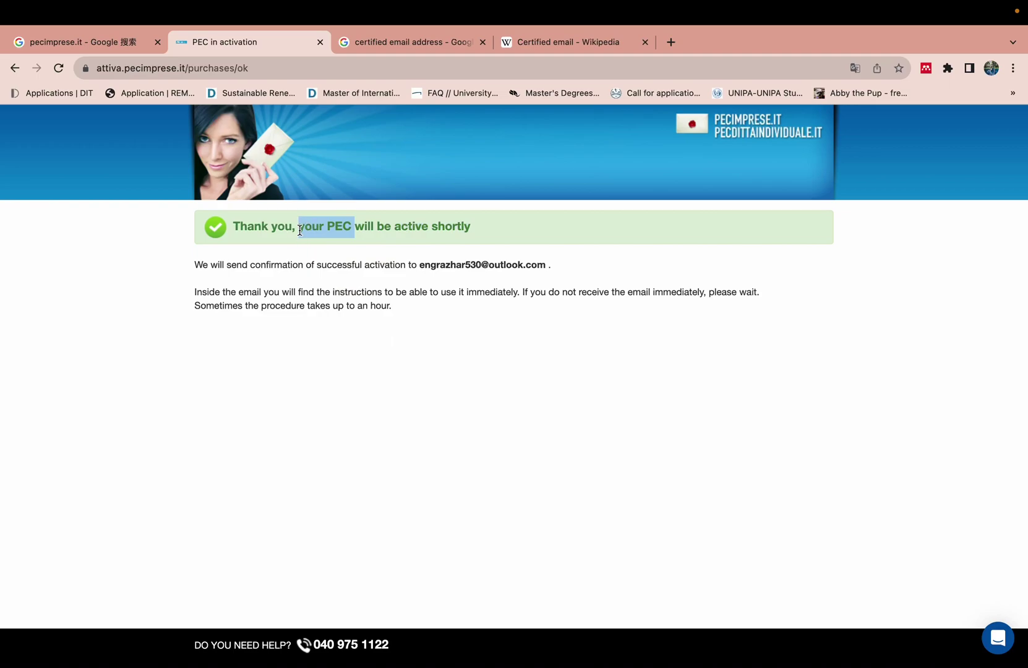
mouse_move(796, 16)
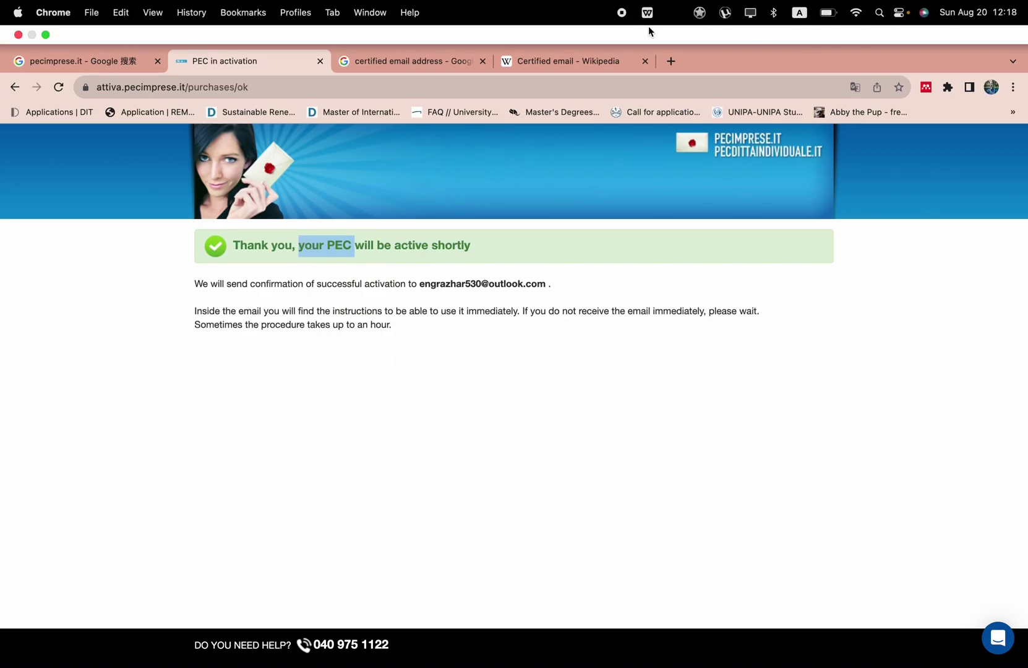